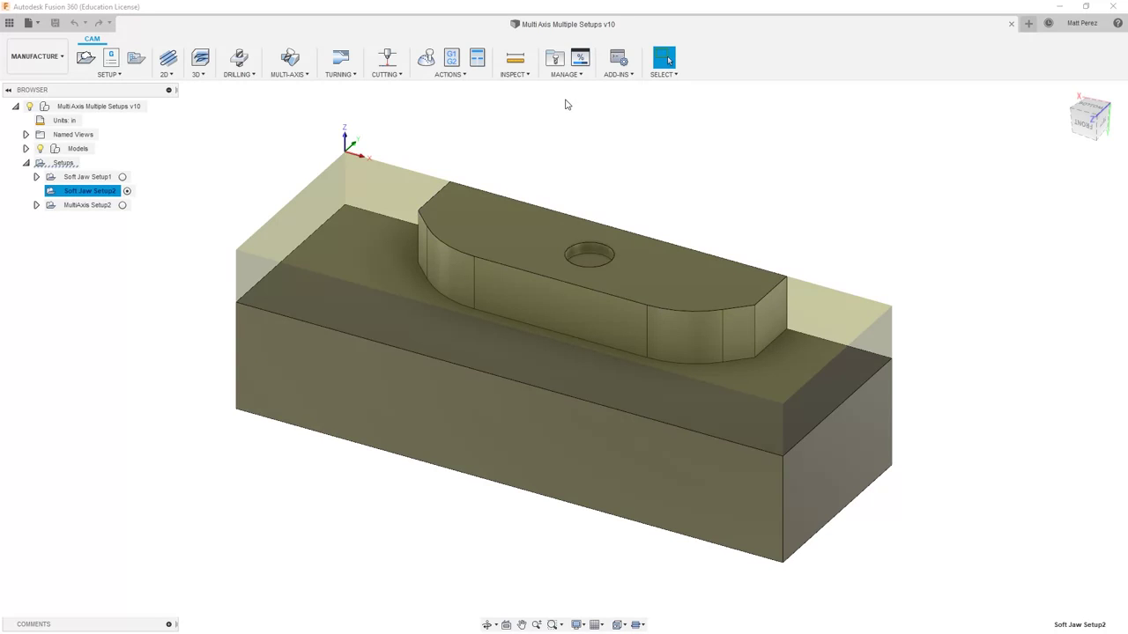
Start a 2D Pocket operation in Soft Jaw Setup2 using tool #7, the Ø1/2" flat endmill.
click(363, 276)
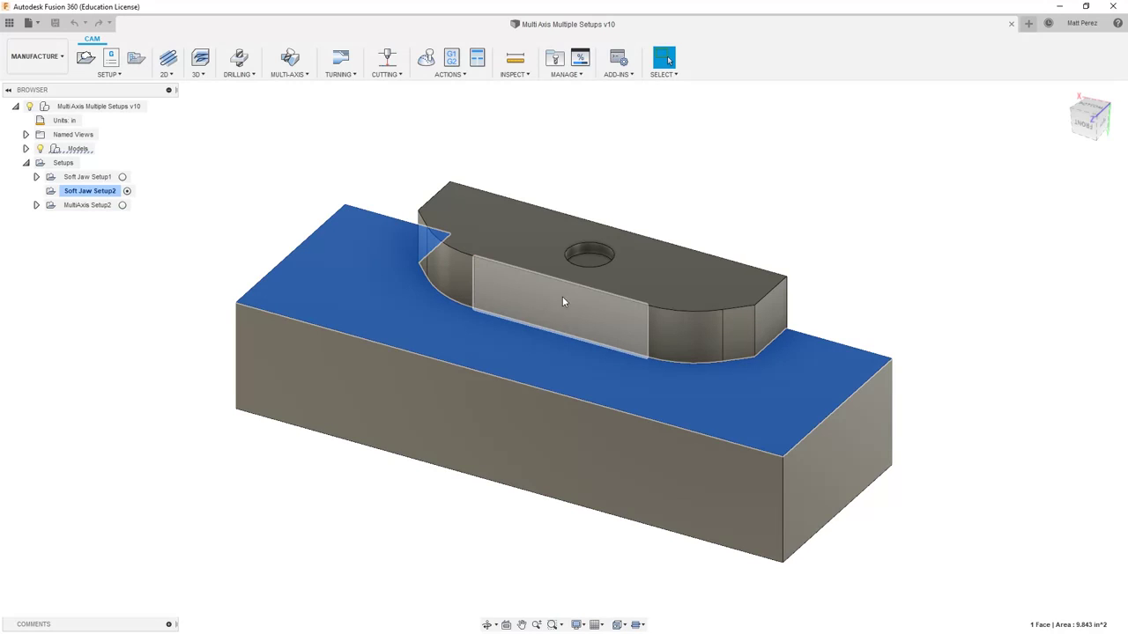
click(633, 178)
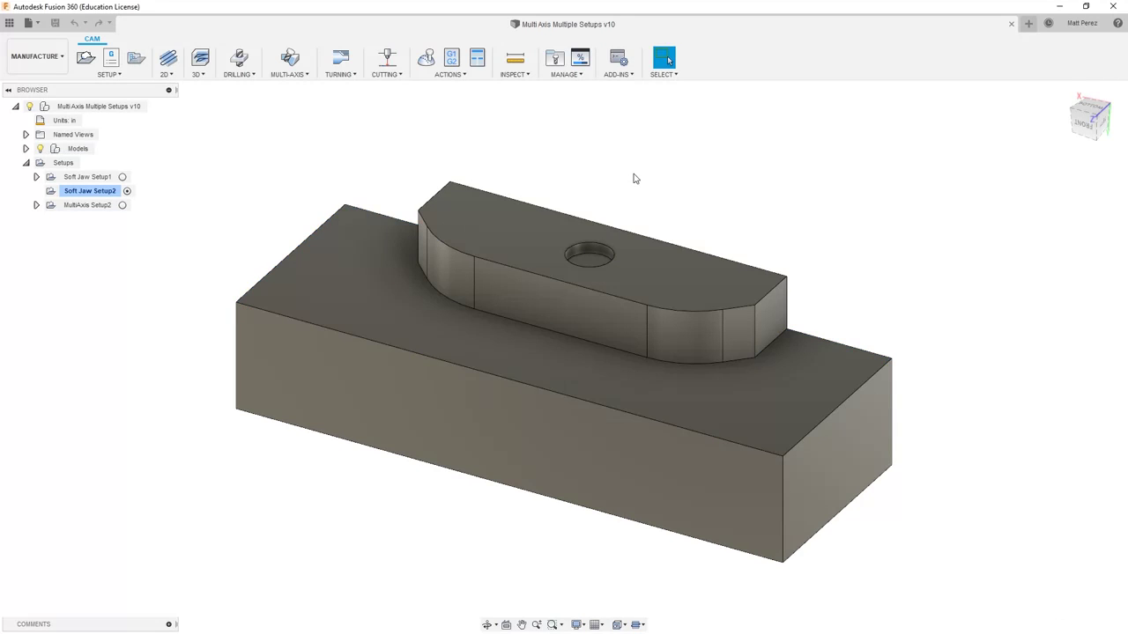
click(165, 74)
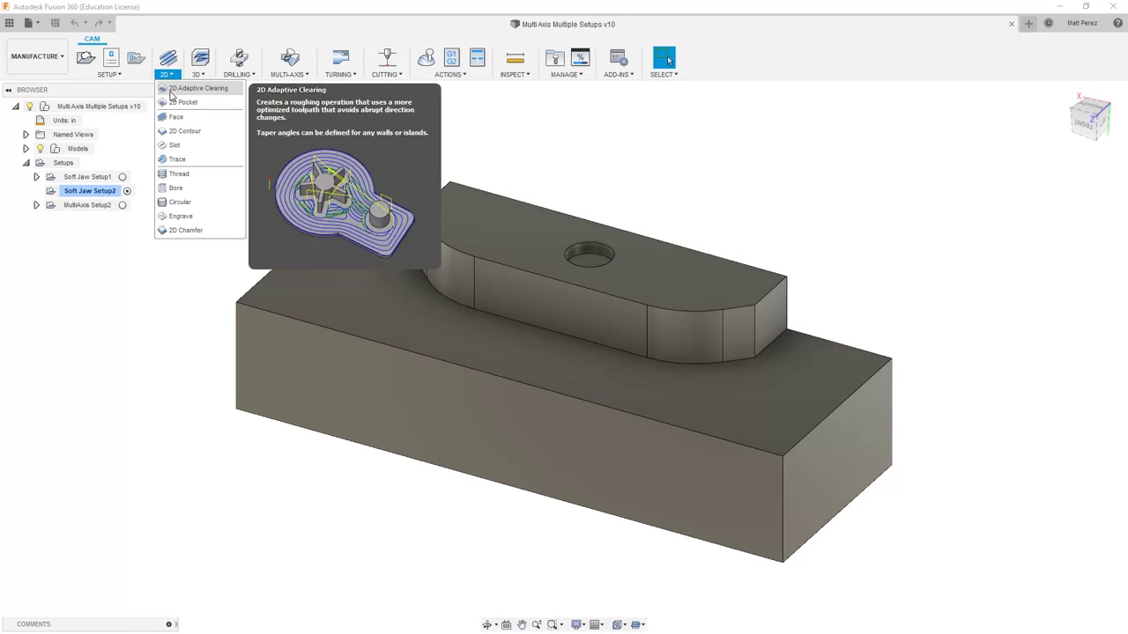
click(179, 103)
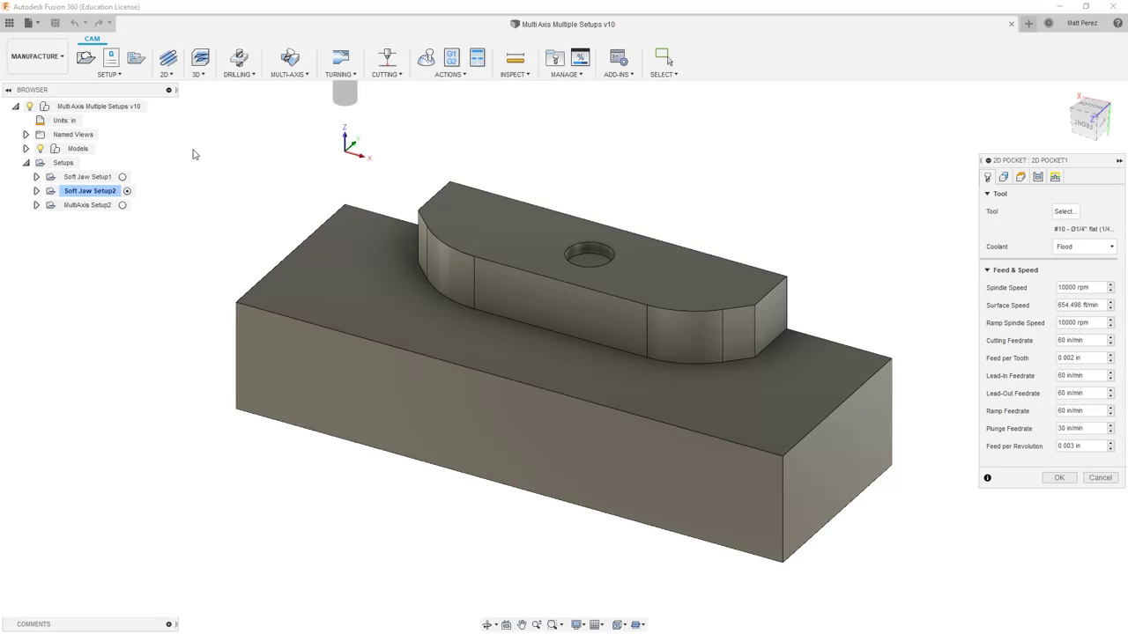
click(1064, 212)
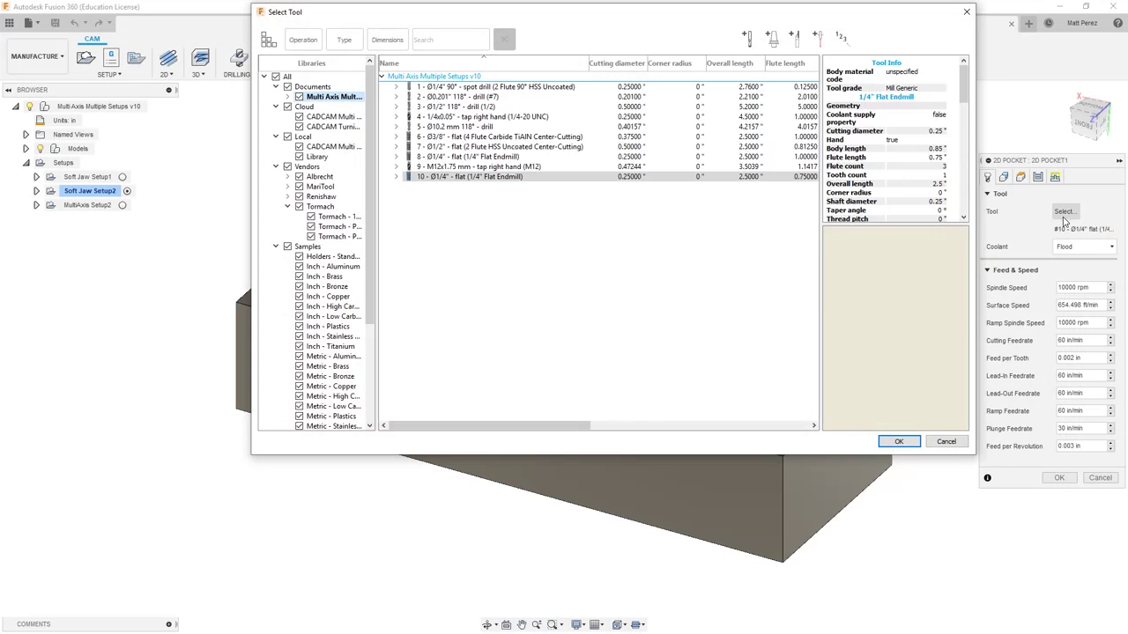
click(492, 148)
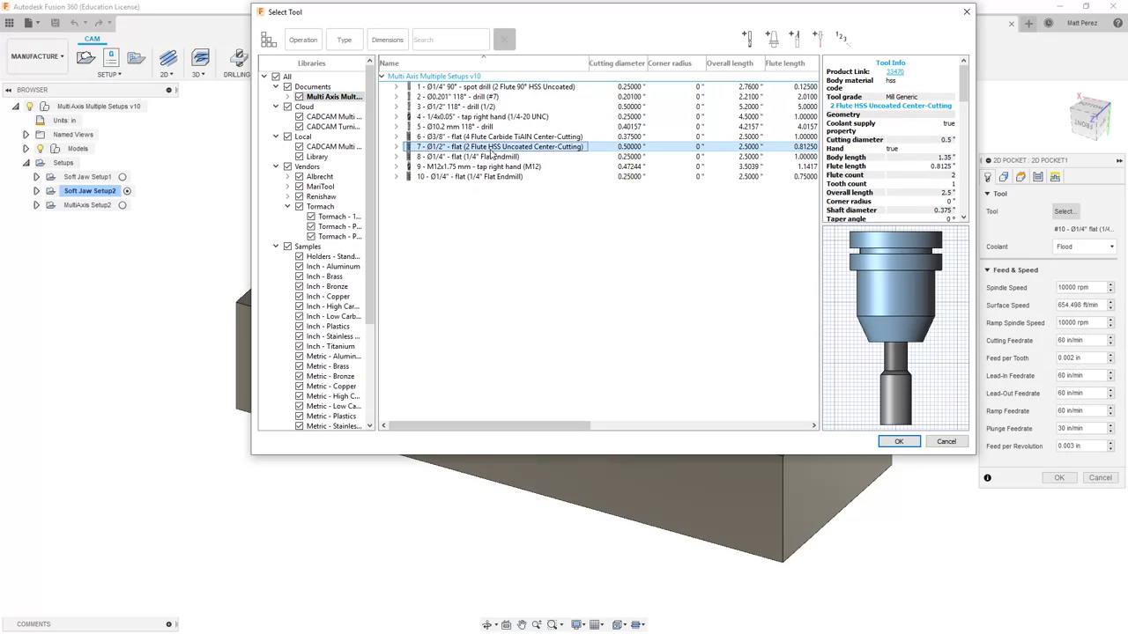
click(914, 443)
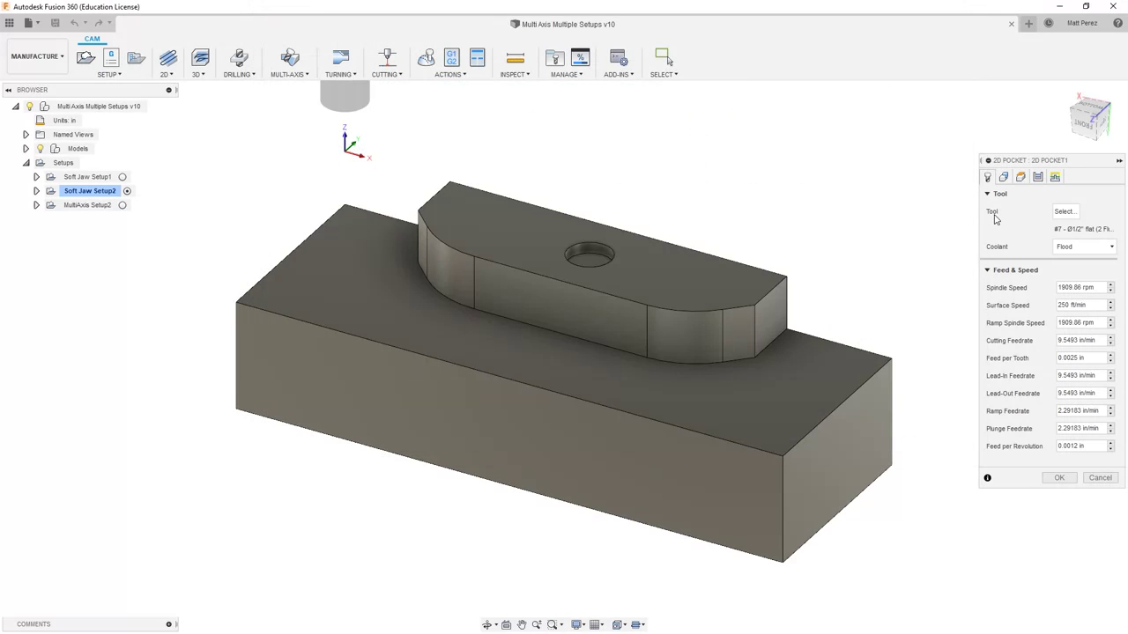
click(1004, 178)
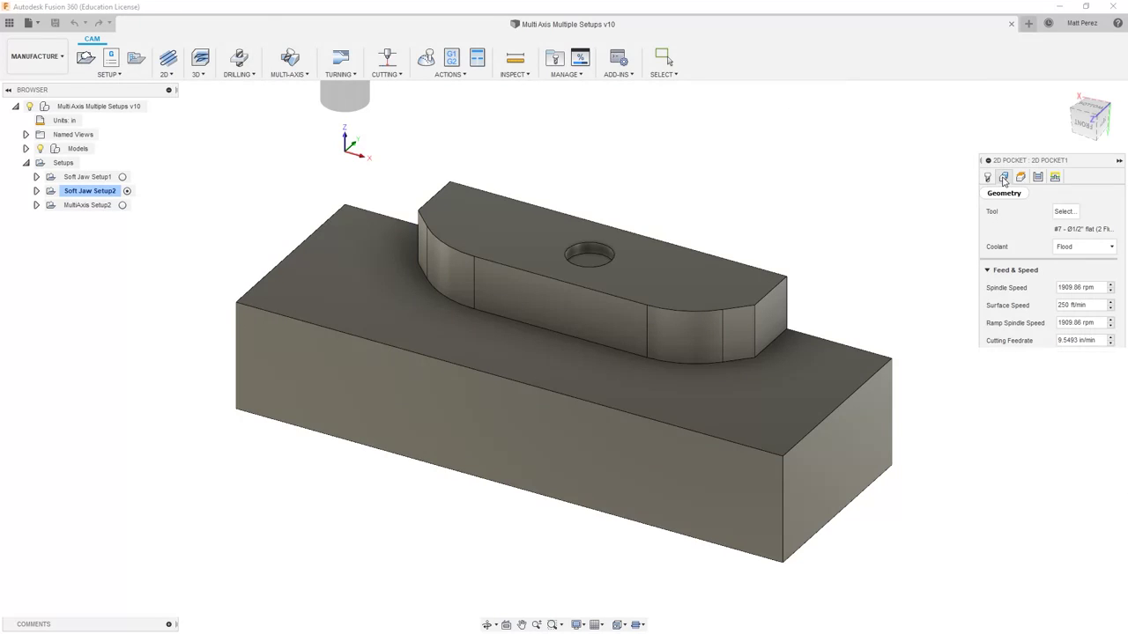
Create 2D Pocket1 on the broad top face around the boss, leaving 0.02 in stock.
click(374, 286)
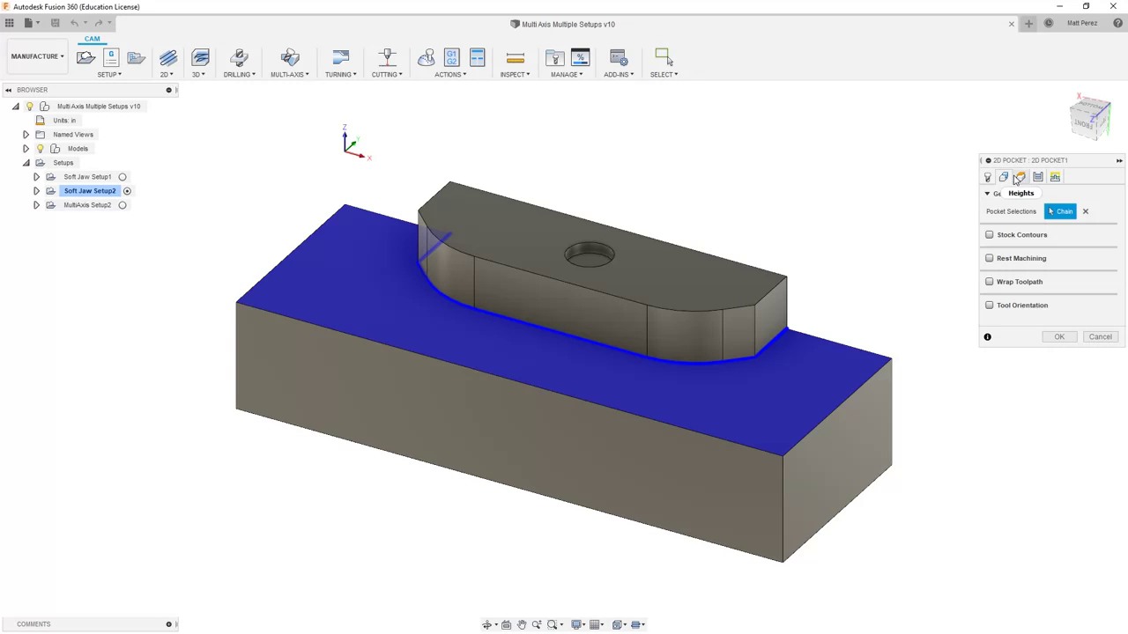
click(1023, 178)
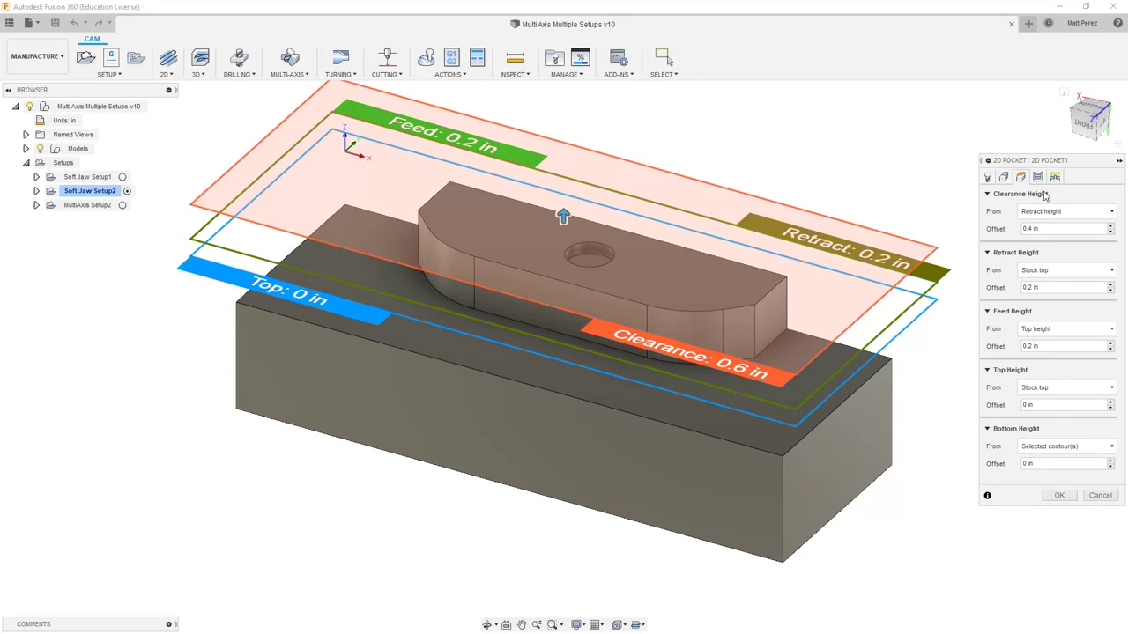
click(1039, 178)
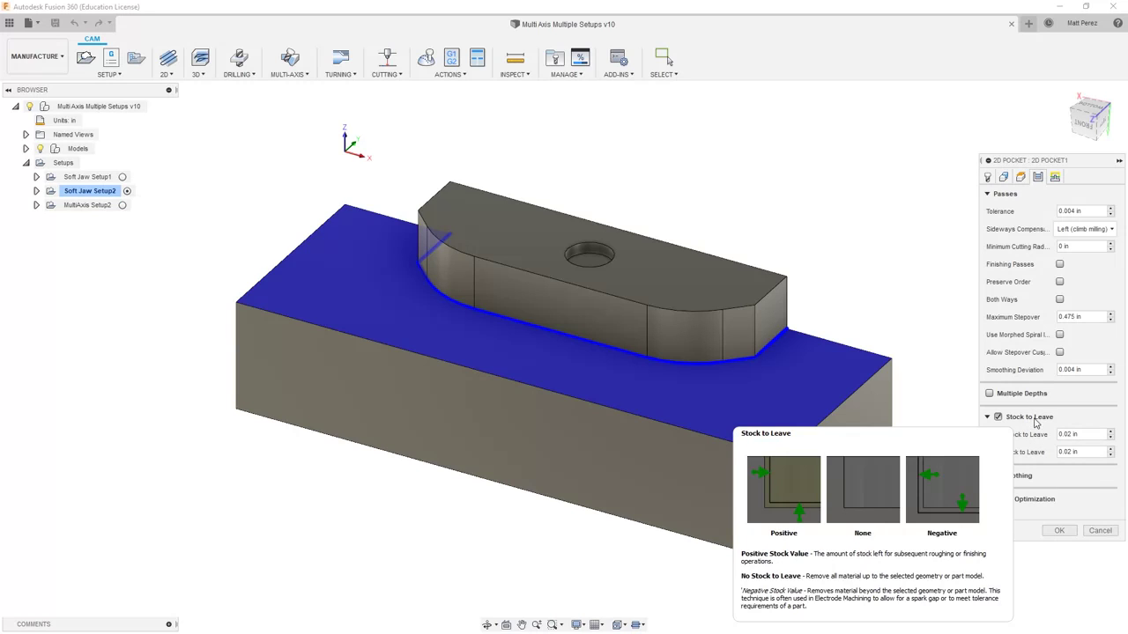
click(1061, 530)
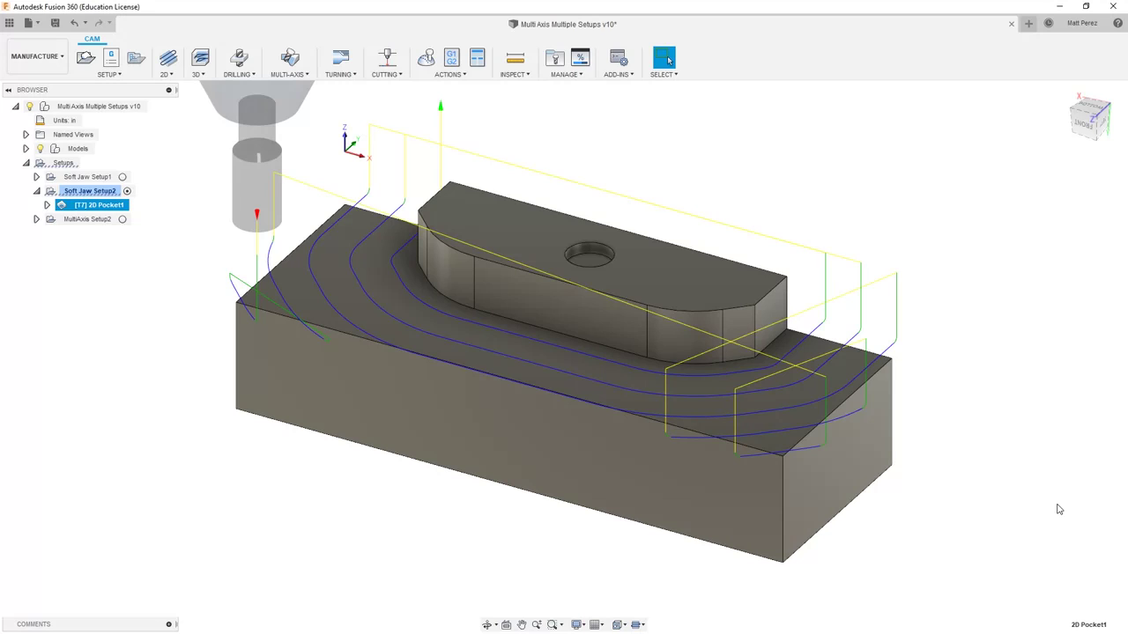
Deselect 2D Pocket1 so its toolpath is hidden and only the part shows.
click(166, 243)
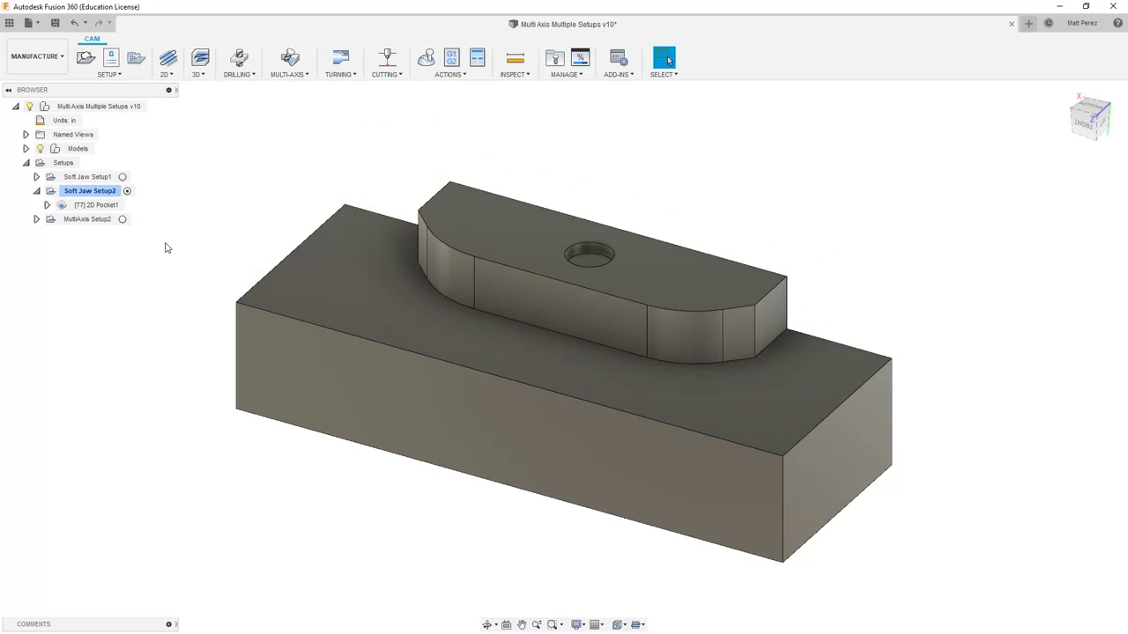
click(207, 75)
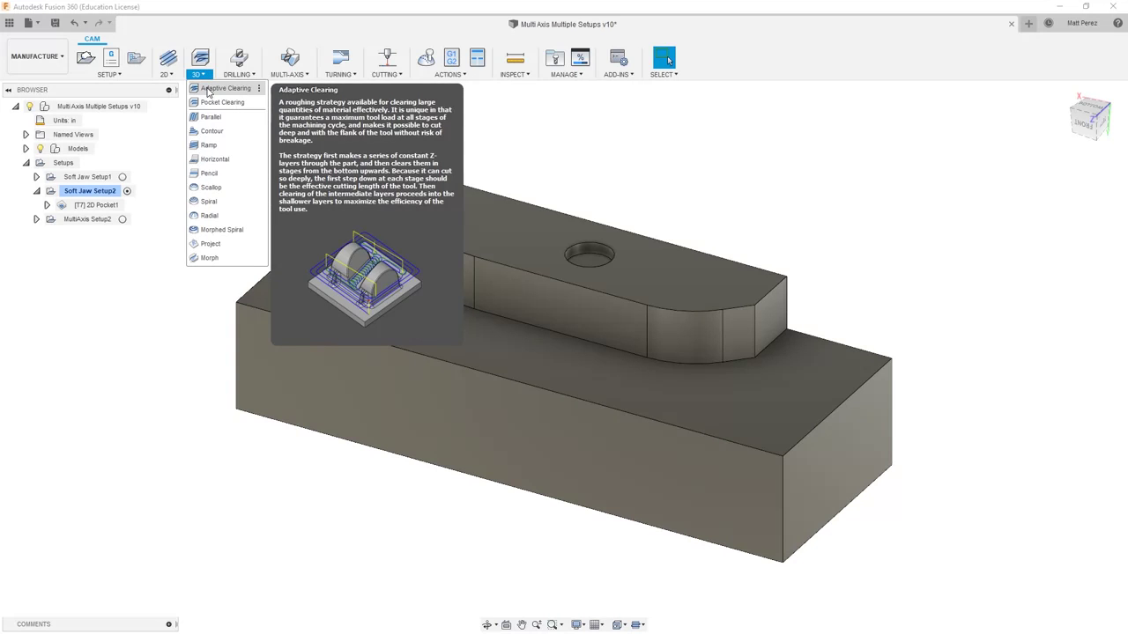
Start an Adaptive Clearing operation with Rest Machining turned off.
click(224, 89)
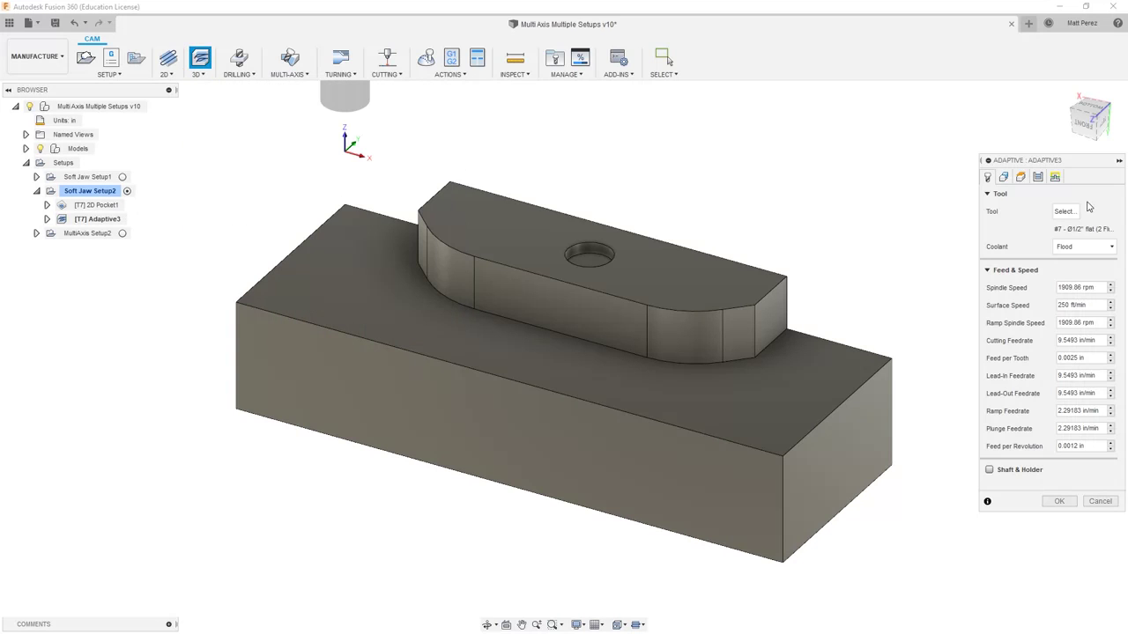
click(1004, 177)
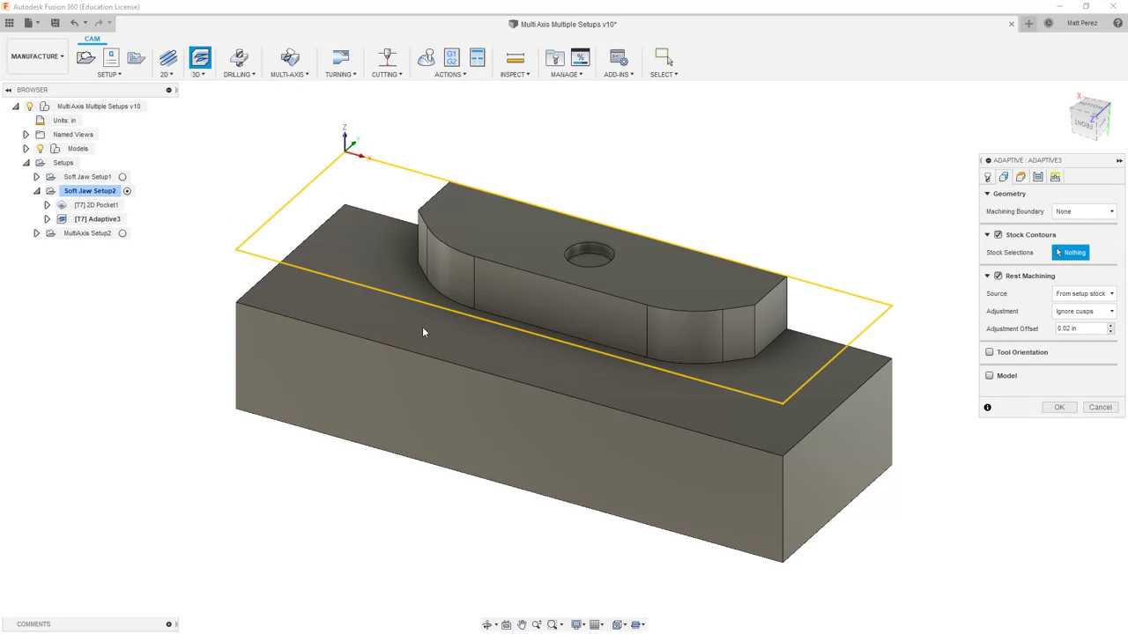
click(998, 277)
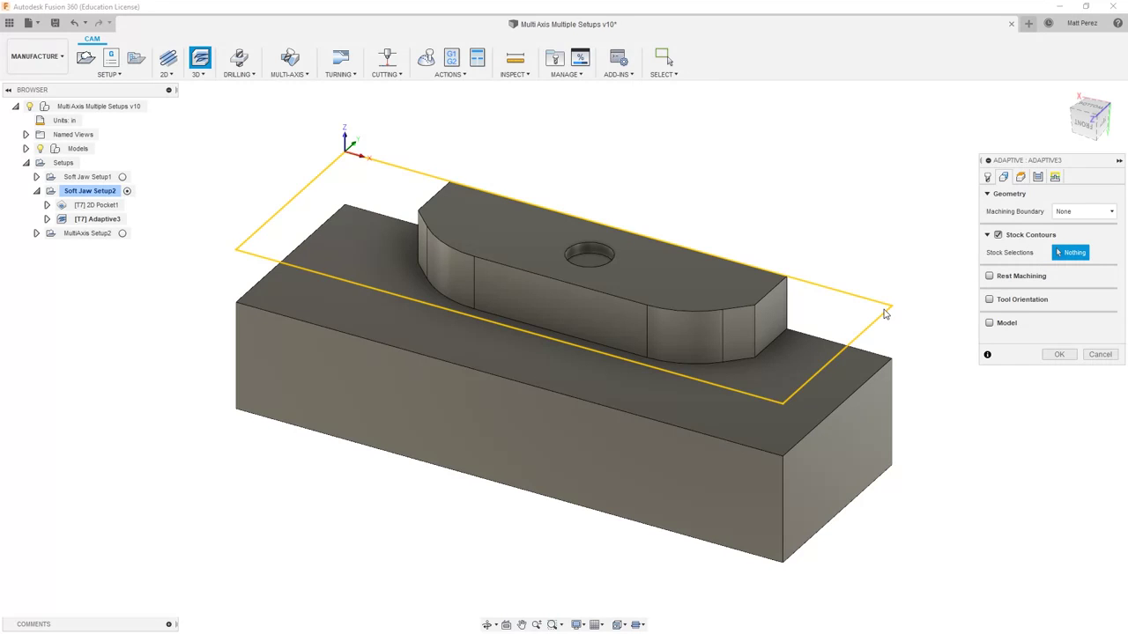
Set Adaptive3's bottom height from a selection, using the broad top face.
click(1021, 177)
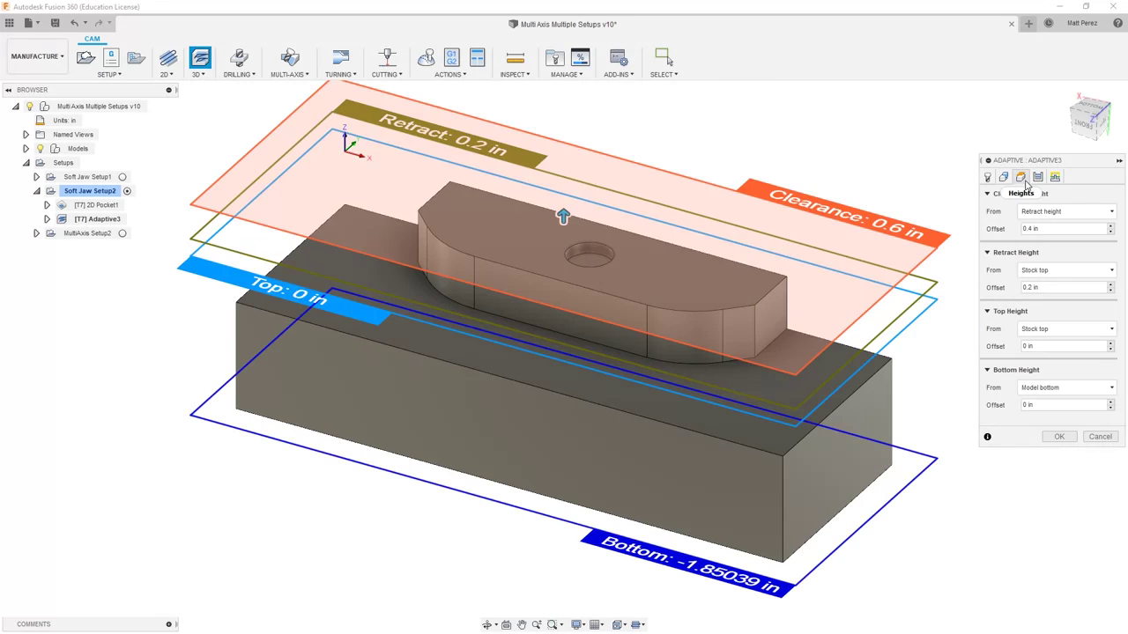
click(1055, 389)
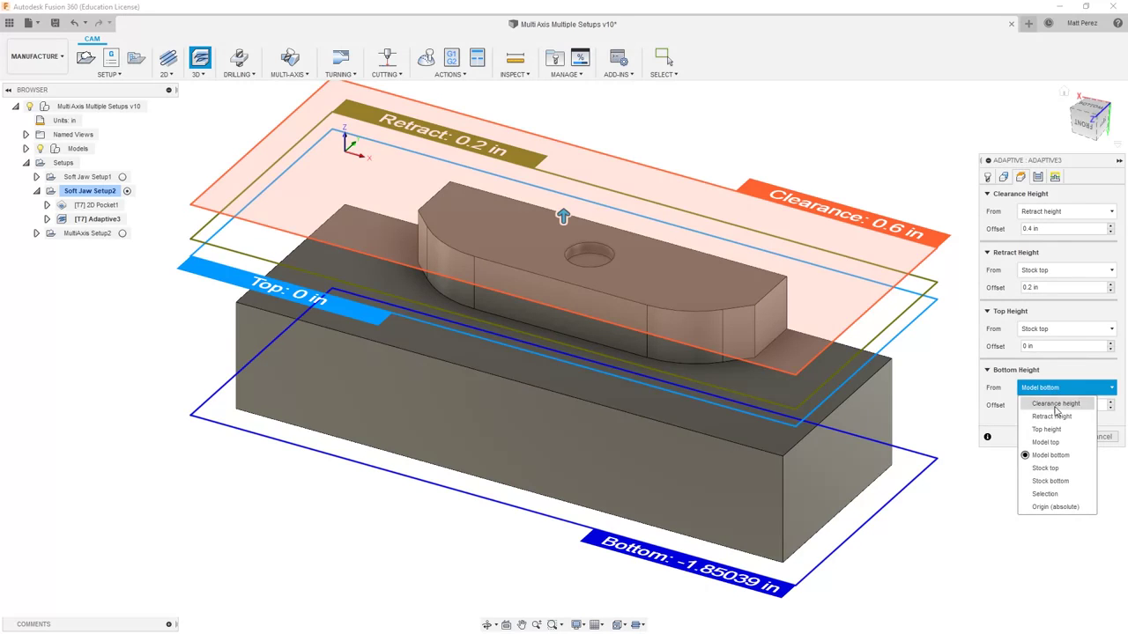
click(1045, 493)
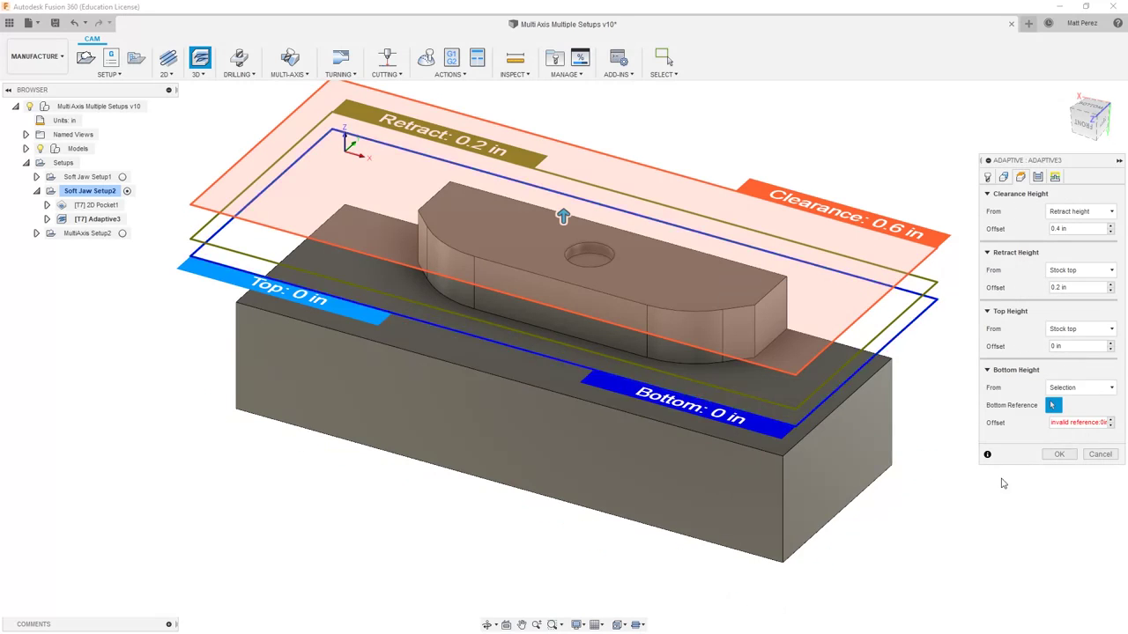
click(790, 443)
click(1038, 177)
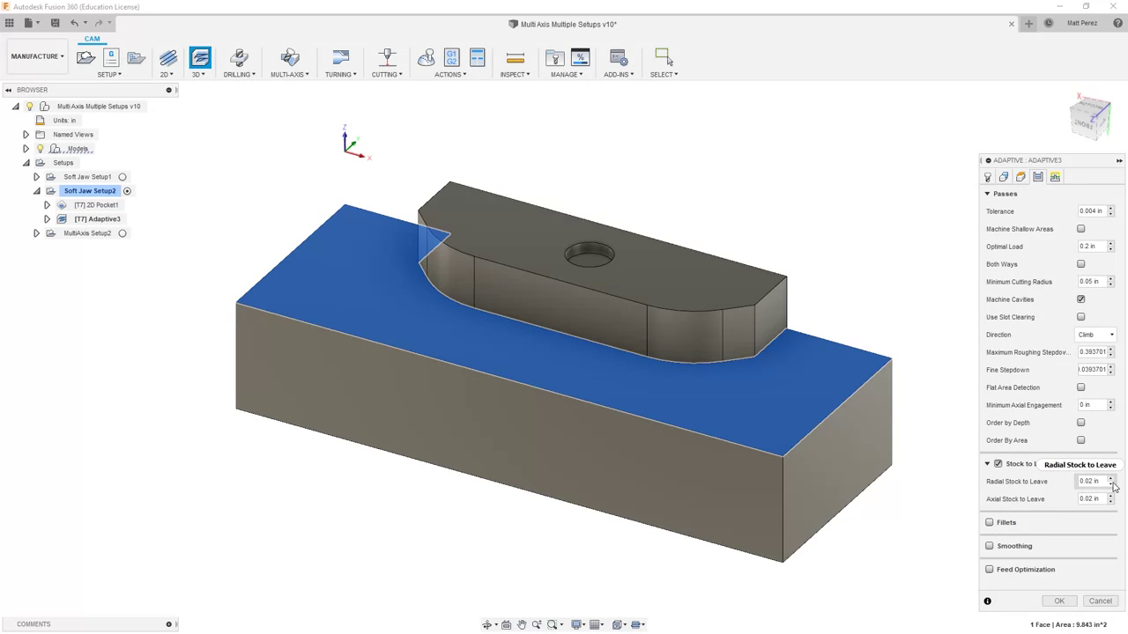
mouse_move(1113, 486)
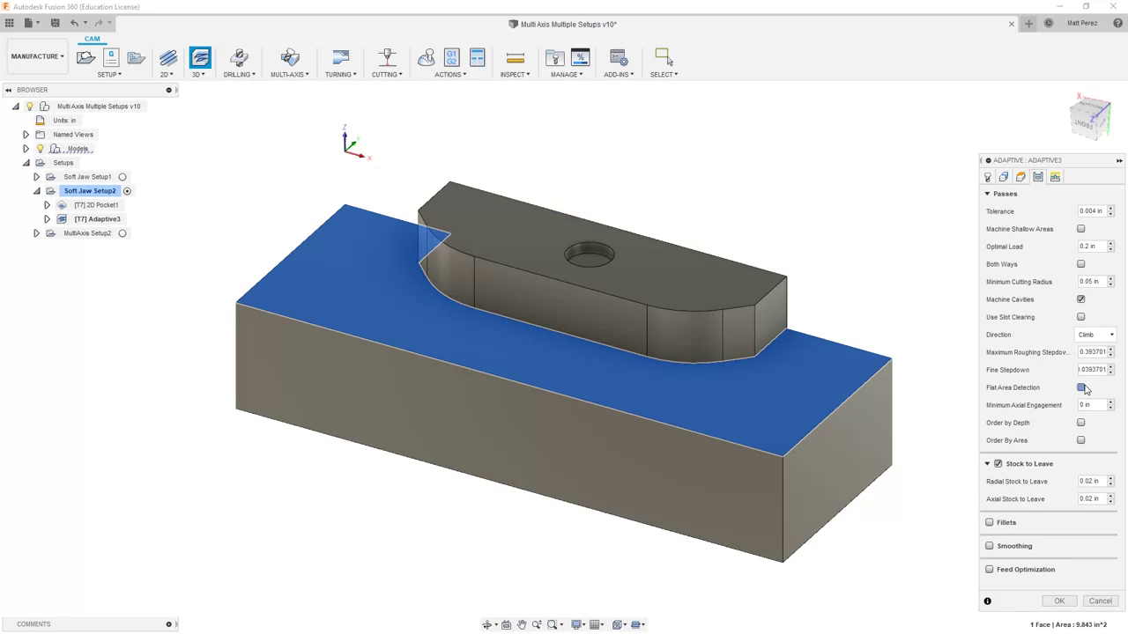
Enable Flat Area Detection and generate the Adaptive3 toolpath around the boss.
click(1080, 388)
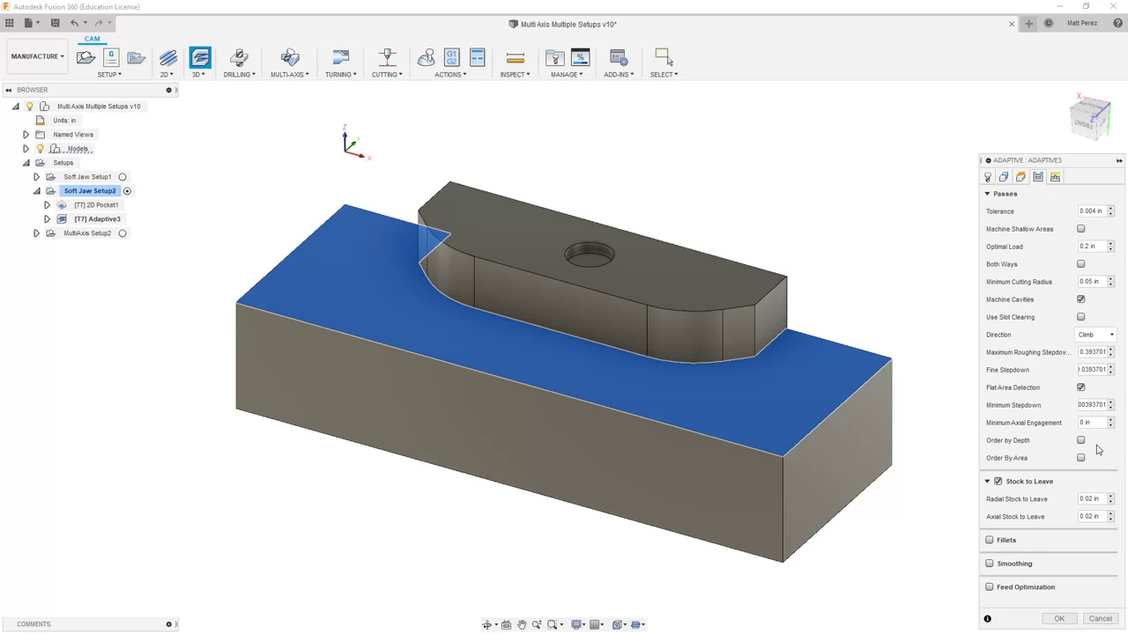
click(1061, 620)
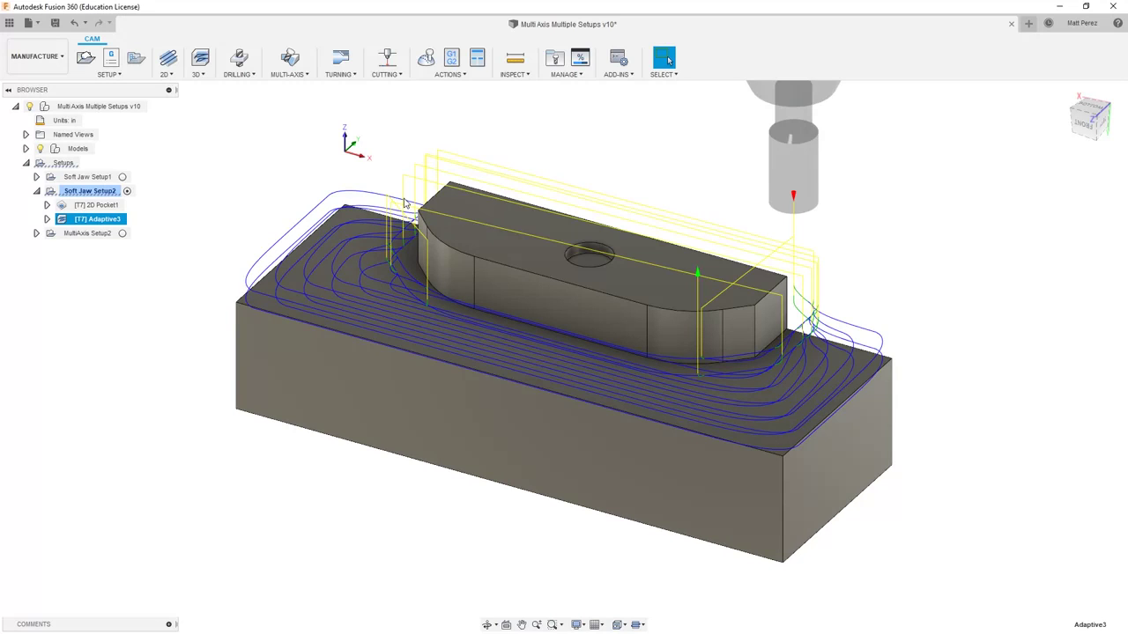
click(780, 339)
Edit Adaptive3 to order regions by area and cut both ways, then regenerate it.
right_click(107, 220)
click(119, 229)
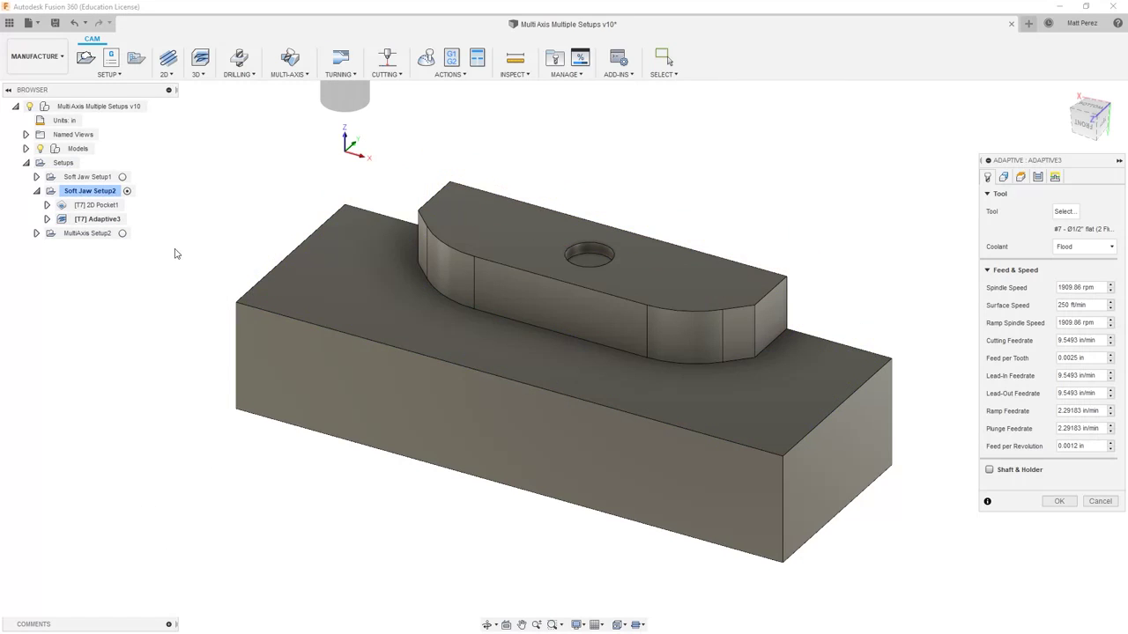
click(1037, 177)
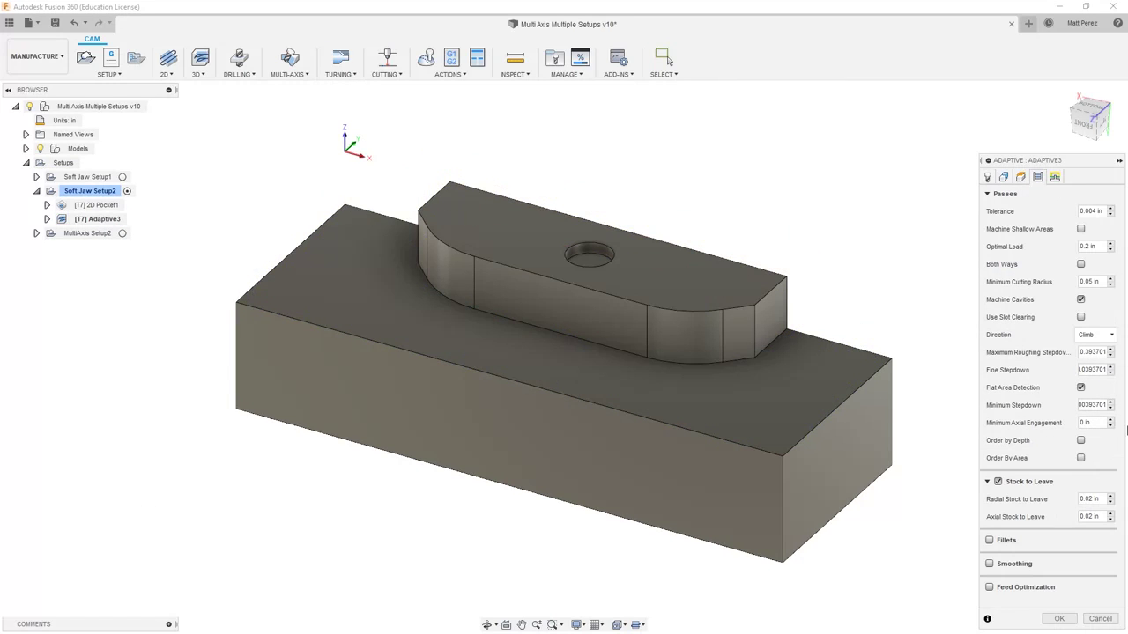
click(1080, 458)
click(1080, 265)
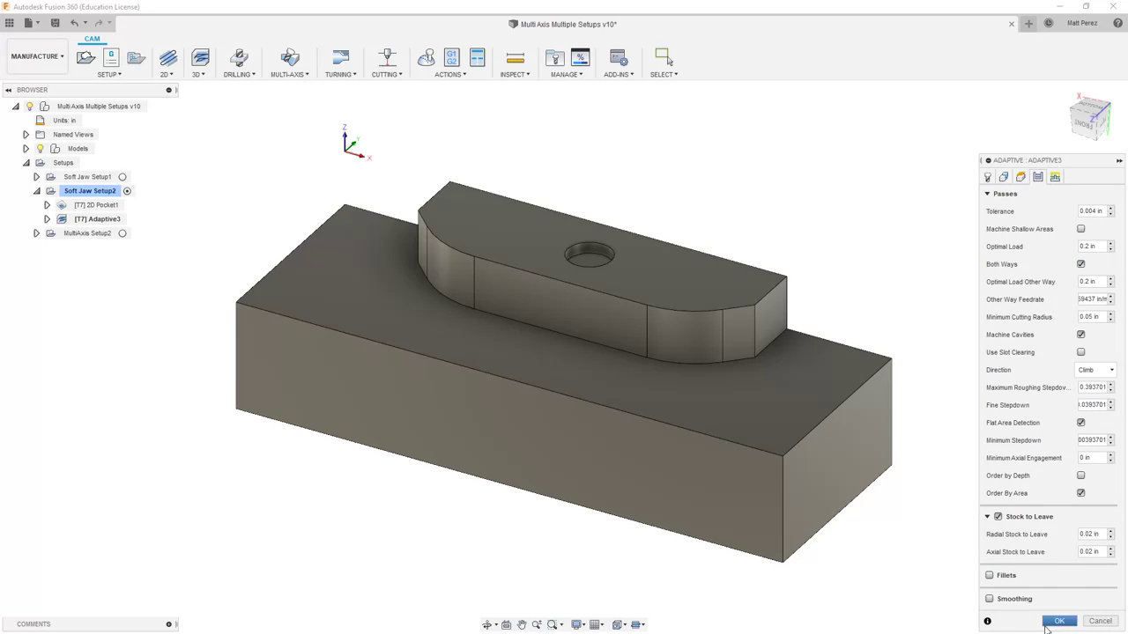
click(1059, 621)
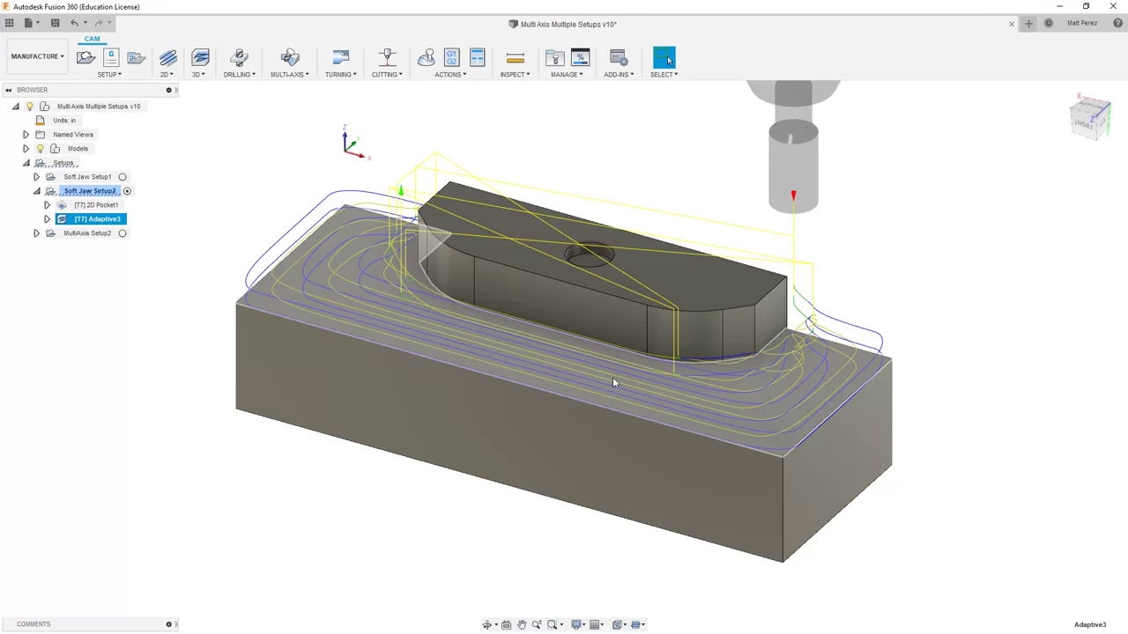
Compare the 2D Pocket1 and Adaptive3 toolpaths, then move Adaptive3 ahead of 2D Pocket1.
click(113, 206)
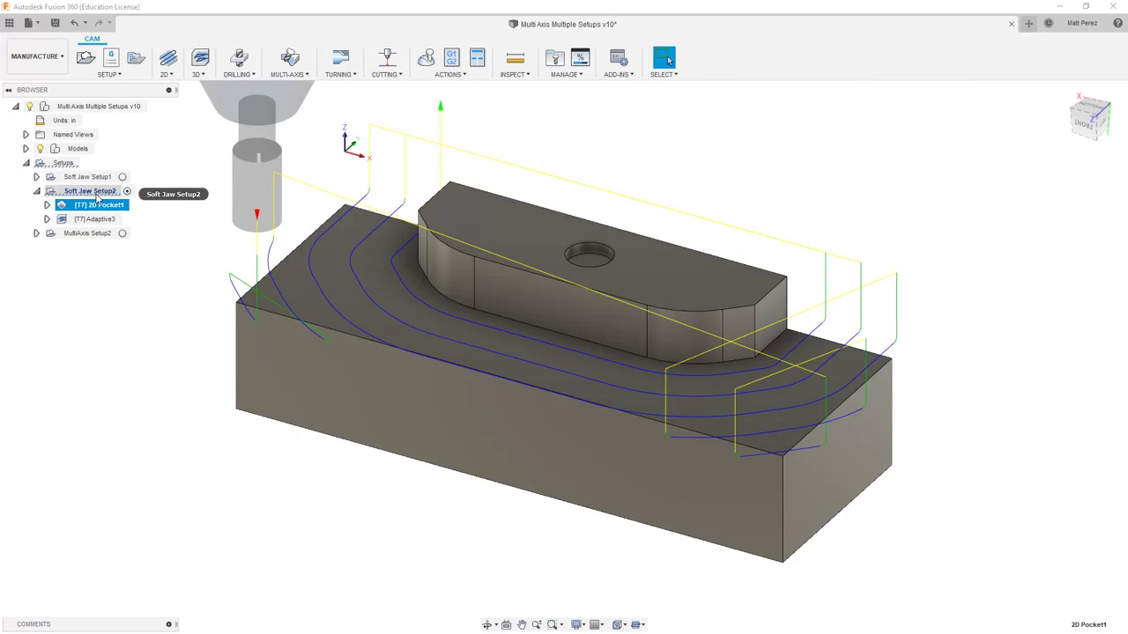
click(92, 219)
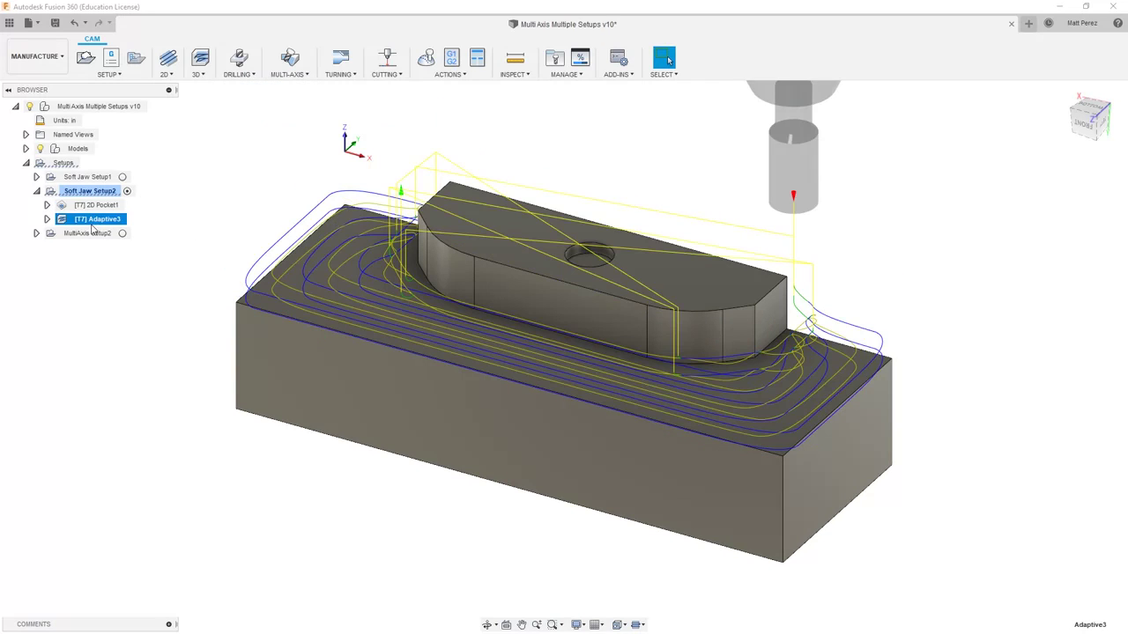
mouse_move(350, 523)
shift+middle_down()
mouse_move(344, 486)
mouse_move(355, 499)
mouse_move(350, 536)
shift+middle_up()
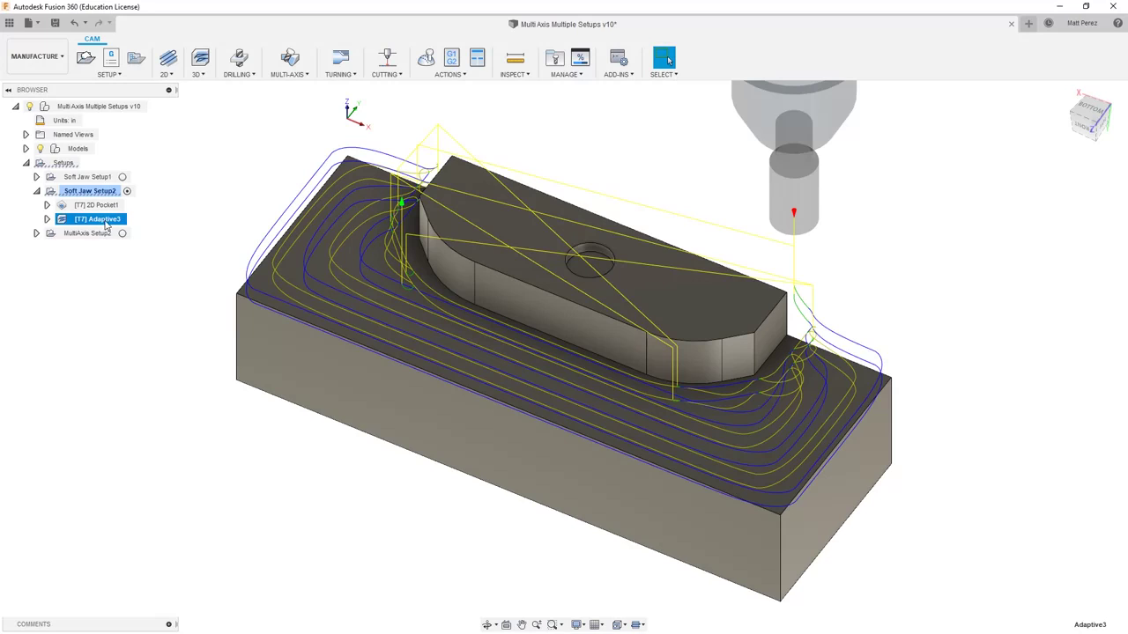
drag(103, 218, 101, 200)
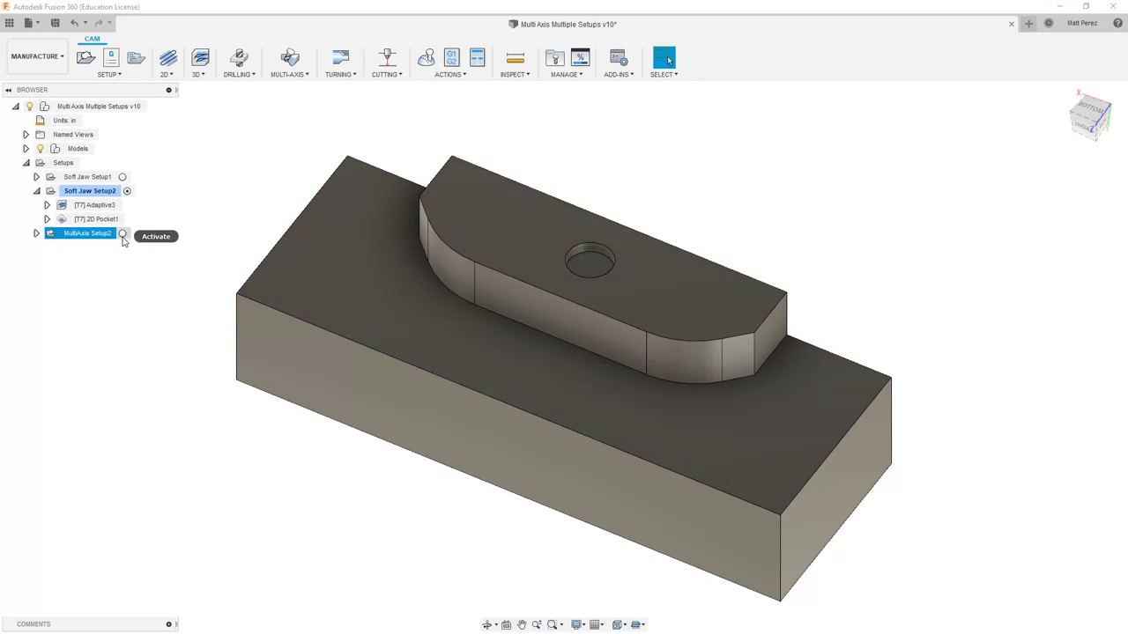
click(167, 74)
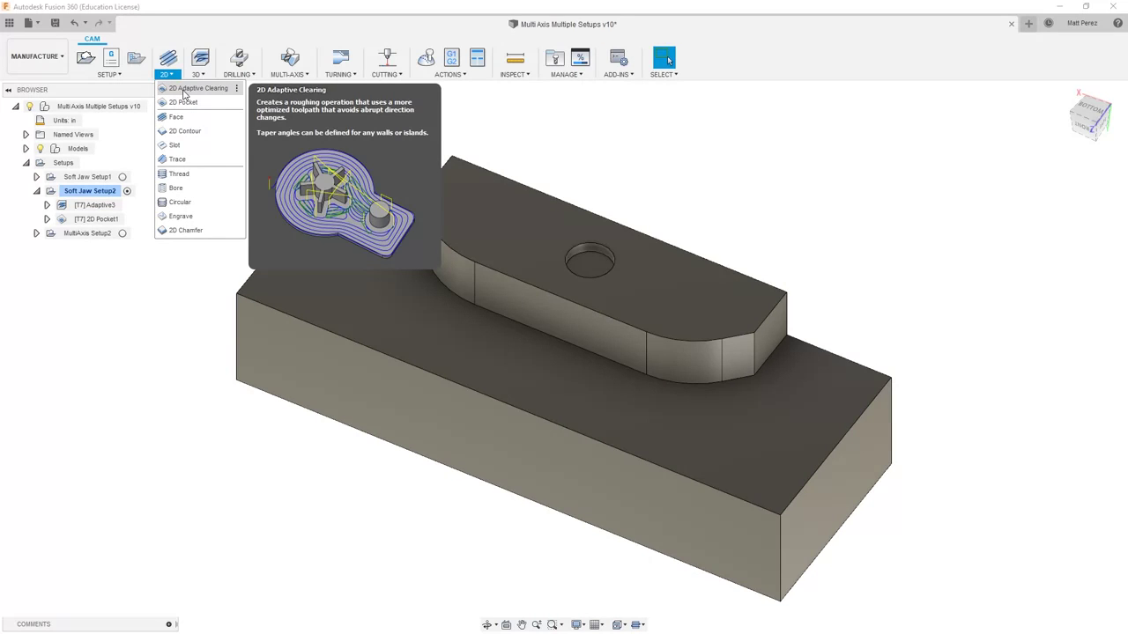
Create 2D Adaptive2 clearing the flat face around the boss and generate its toolpath.
click(185, 90)
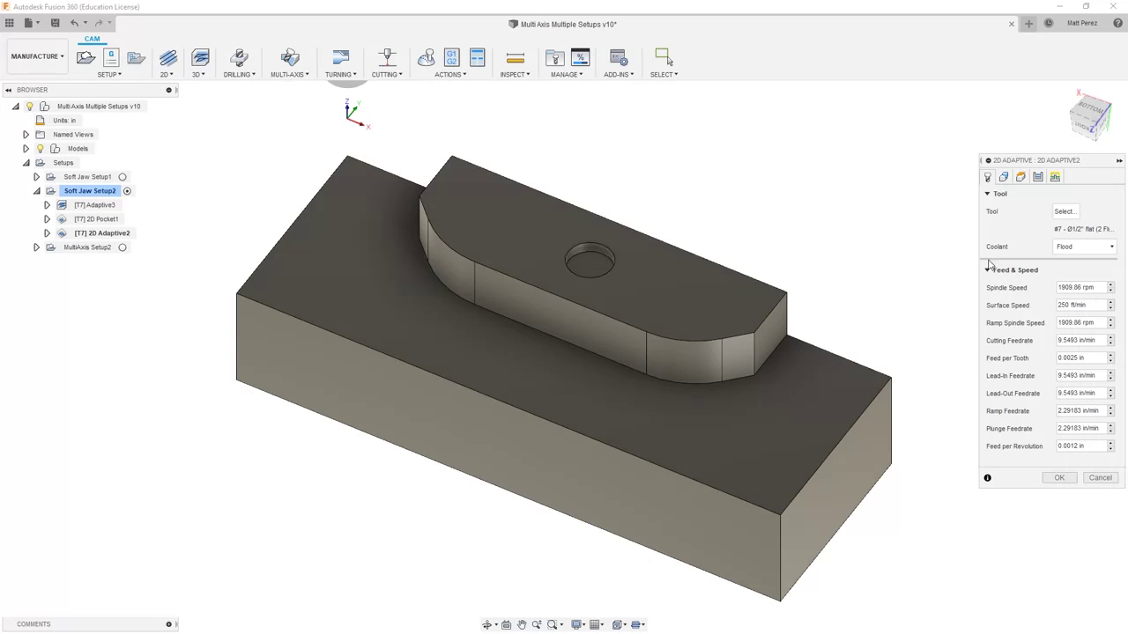
click(789, 416)
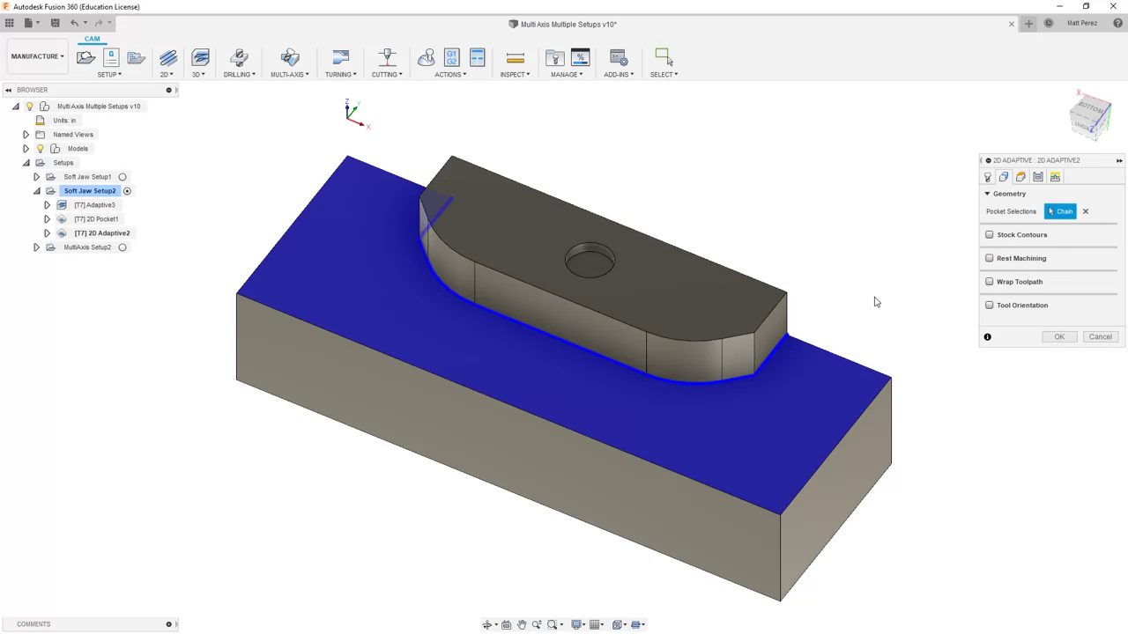
click(1026, 180)
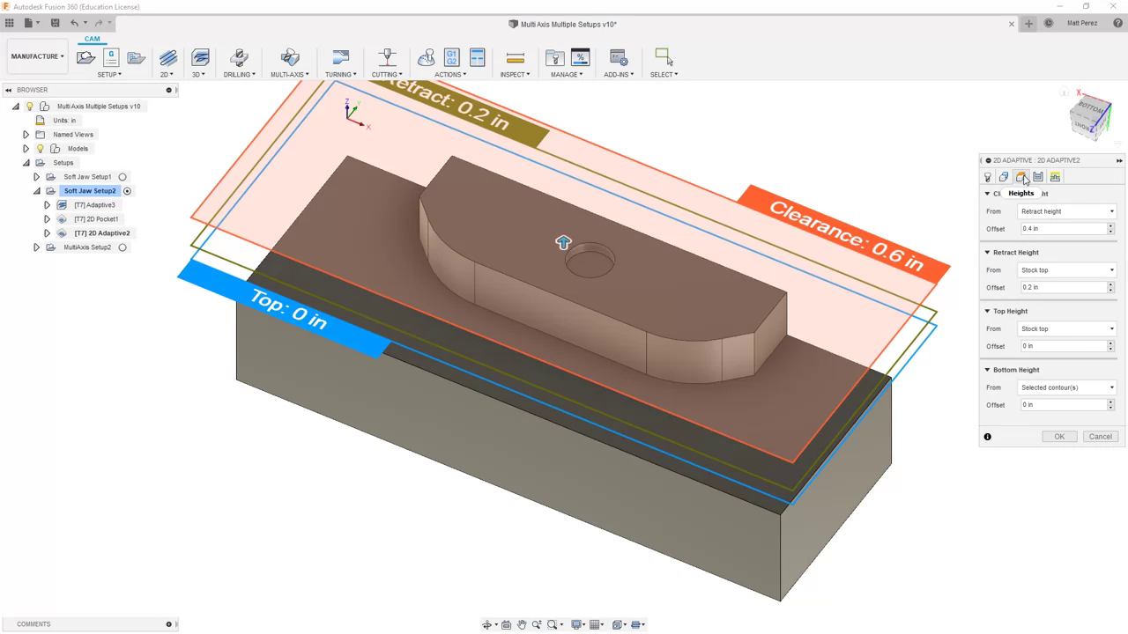
click(1038, 177)
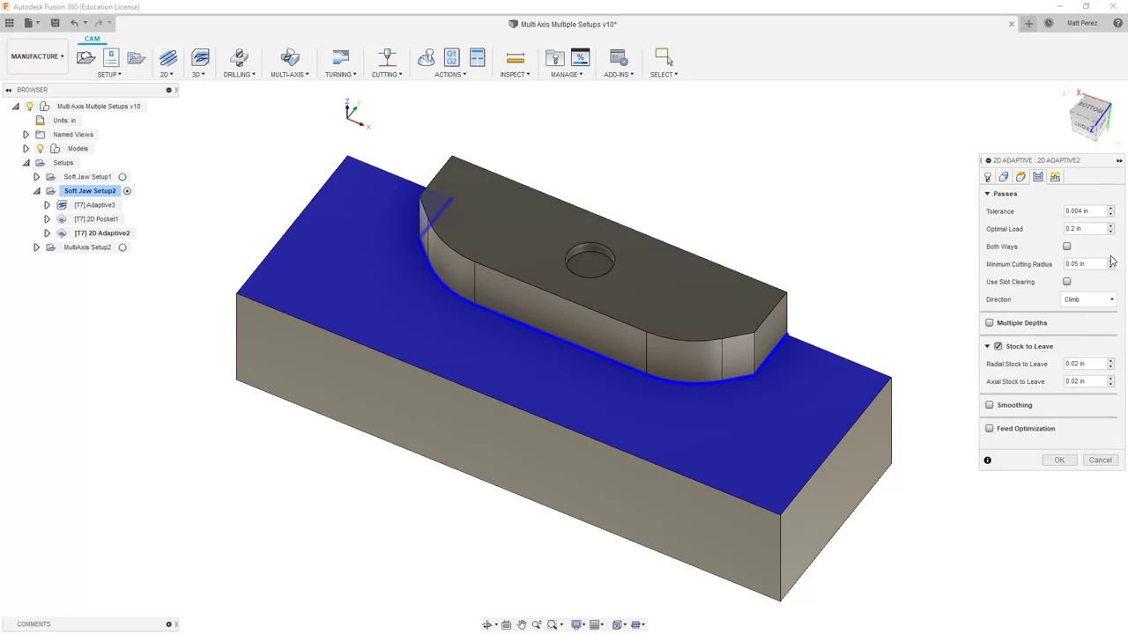
click(1067, 460)
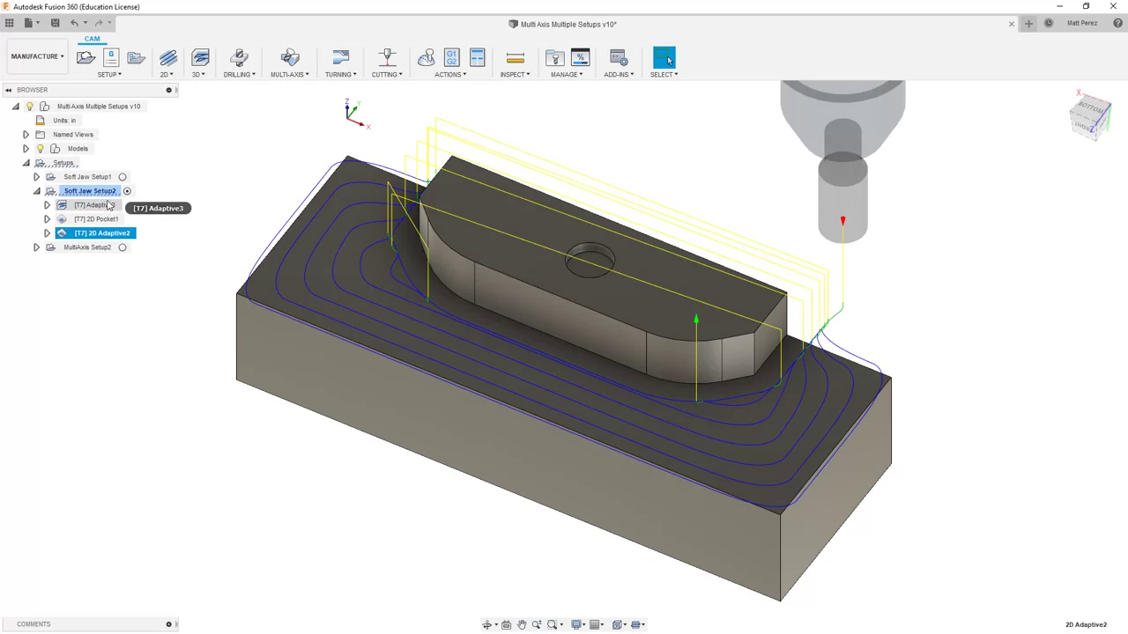
Move 2D Adaptive2 to the top of Soft Jaw Setup2 and compare it with Adaptive3.
drag(105, 235, 103, 209)
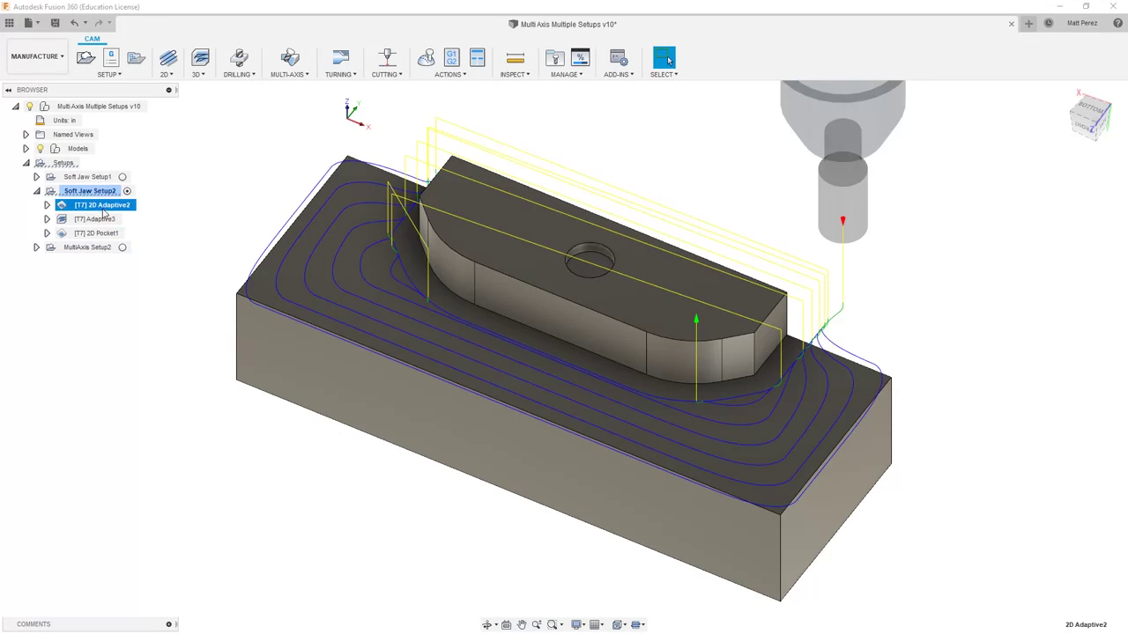
click(105, 219)
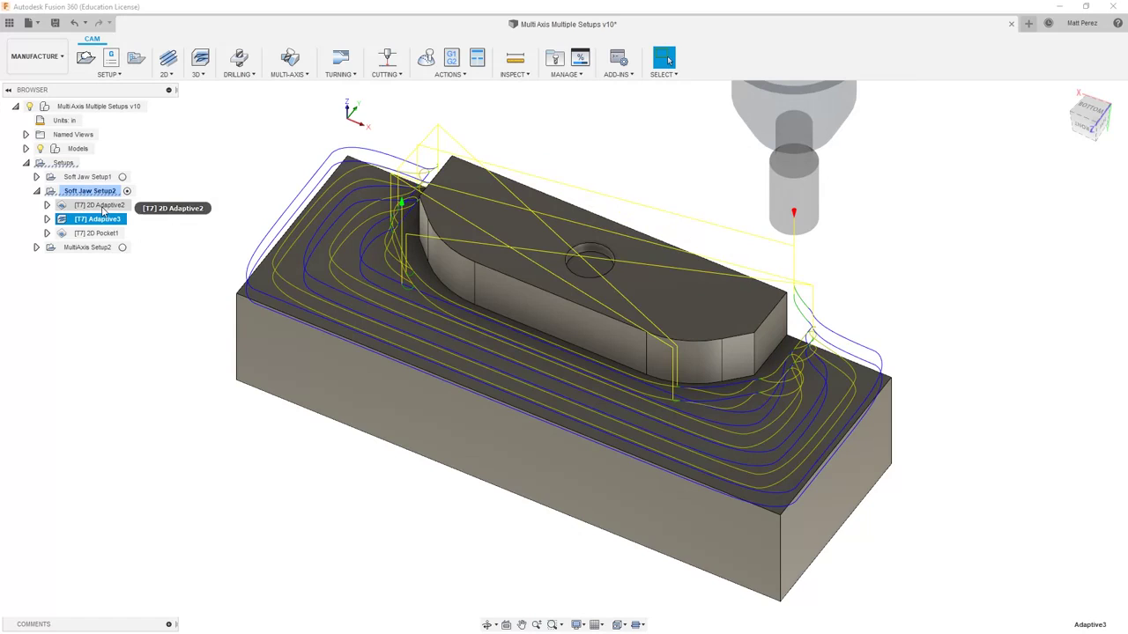
click(104, 206)
click(105, 219)
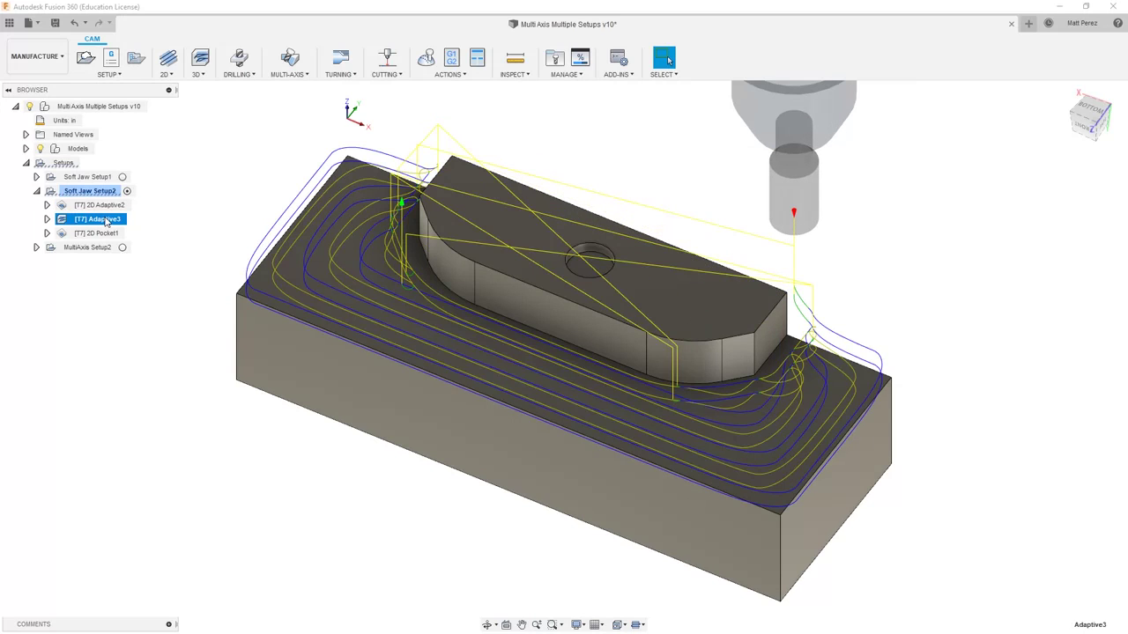
click(104, 207)
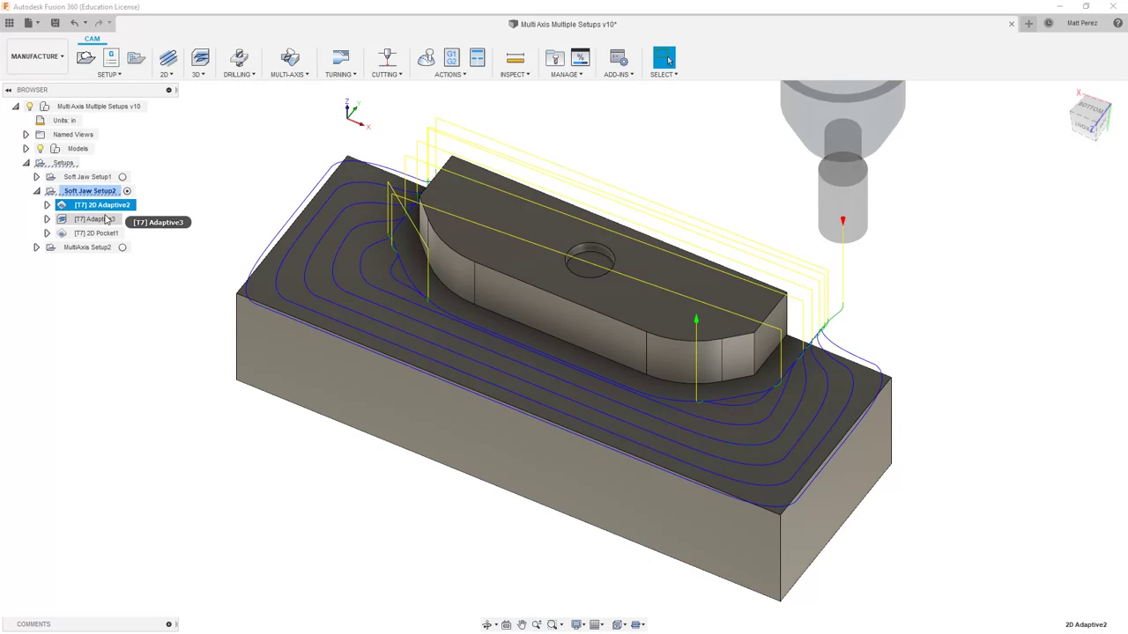
Delete the Adaptive3 operation.
click(108, 222)
right_click(108, 223)
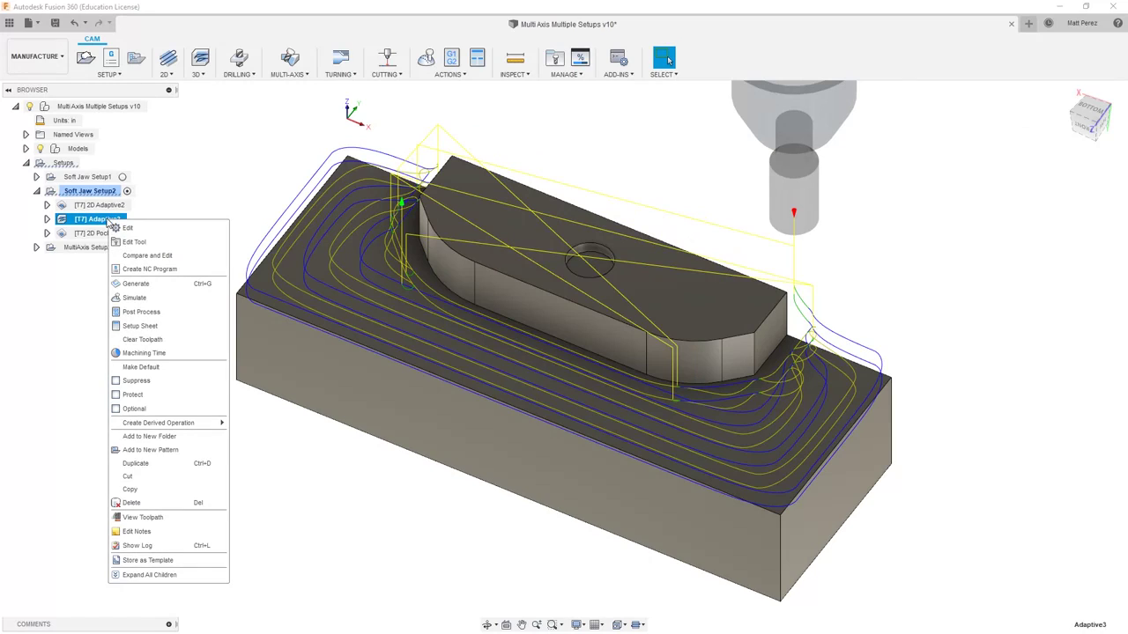
click(132, 502)
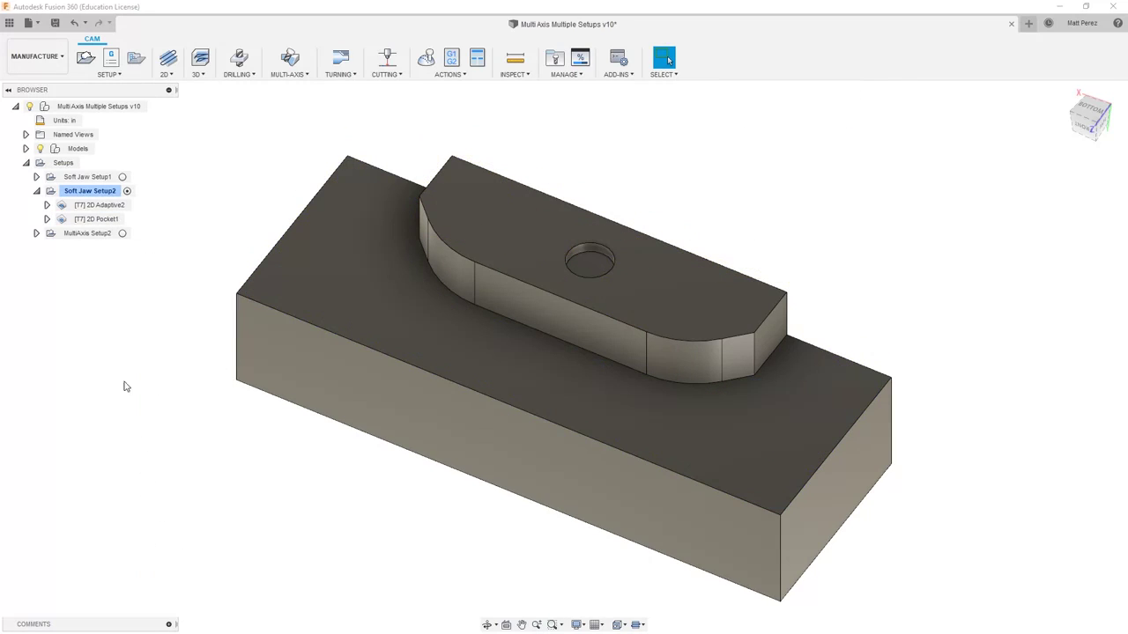
Switch 2D Pocket1 to the 3/8" four-flute carbide flat end mill.
click(102, 206)
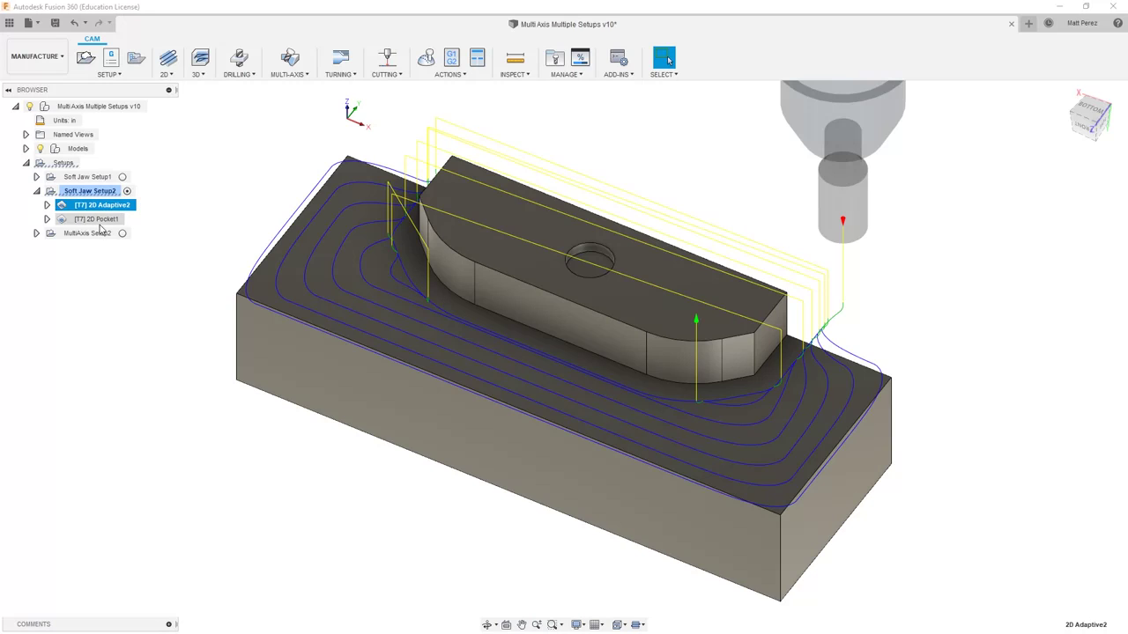
click(101, 220)
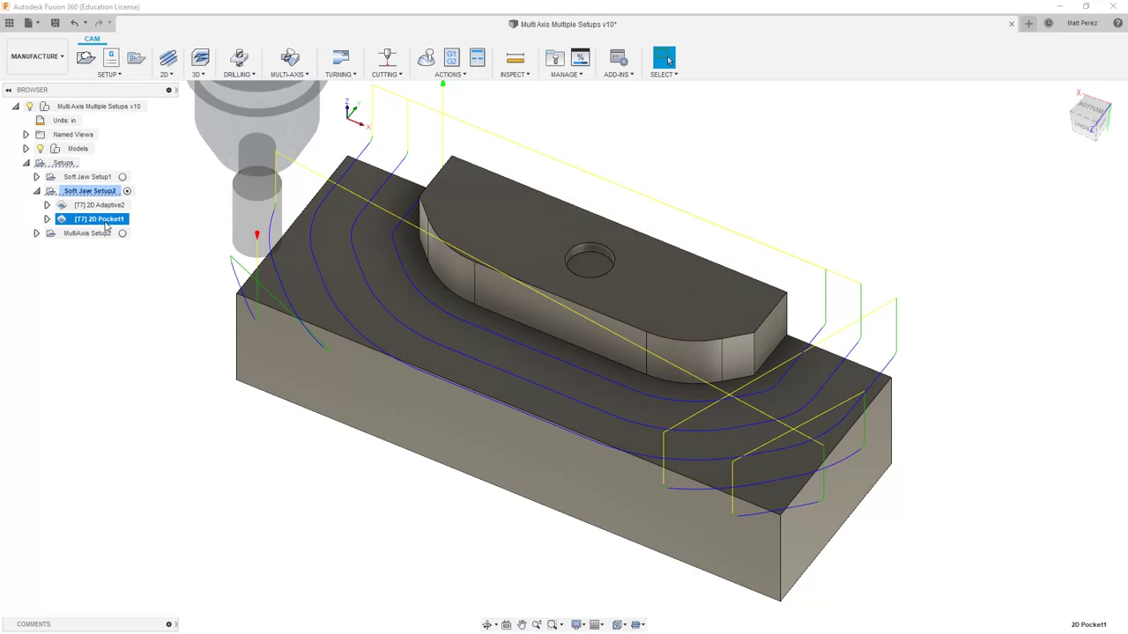
right_click(106, 226)
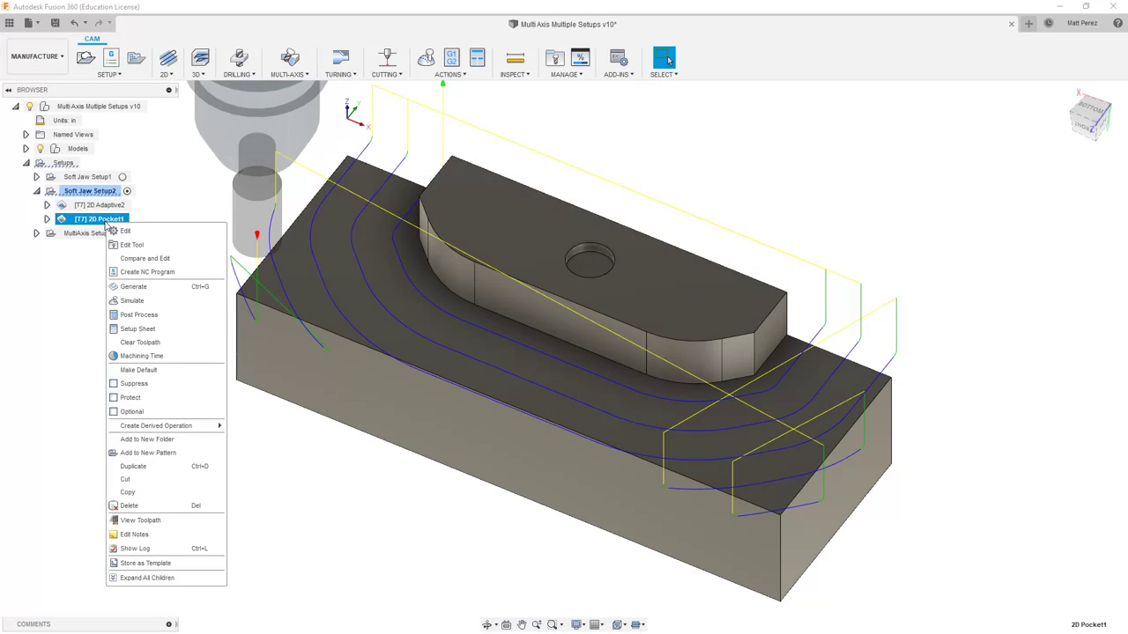
click(126, 231)
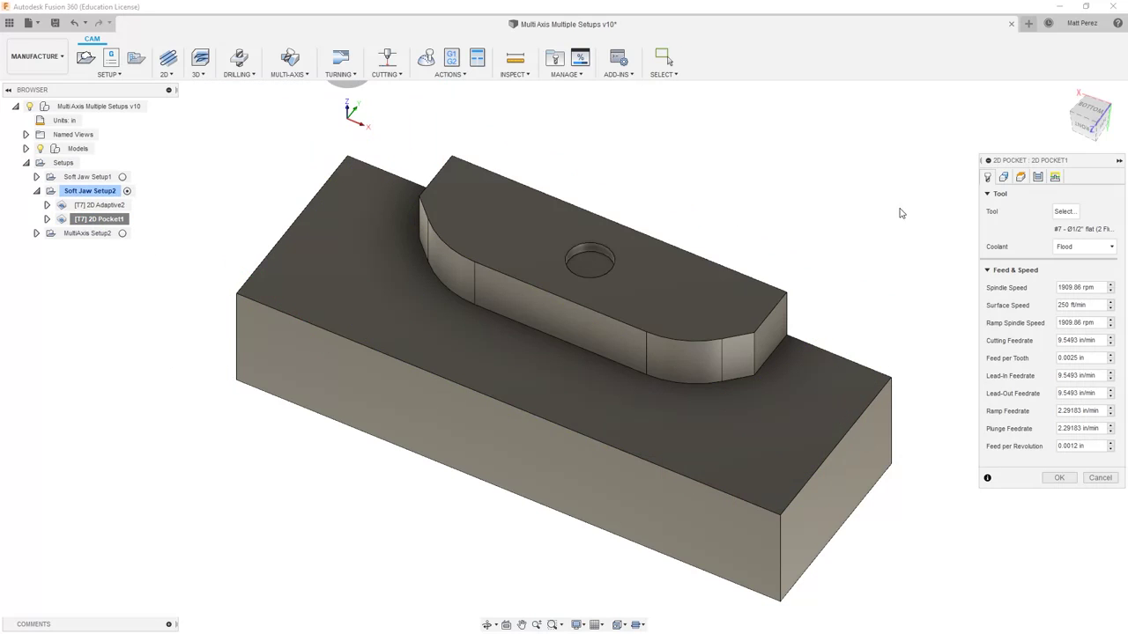
click(1065, 212)
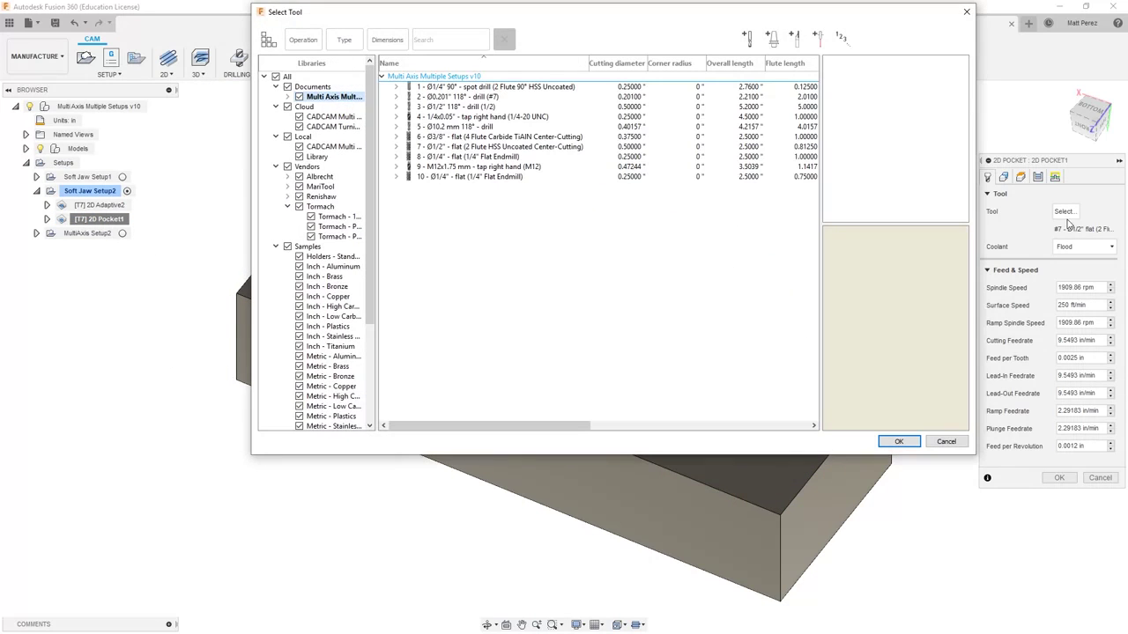
click(503, 137)
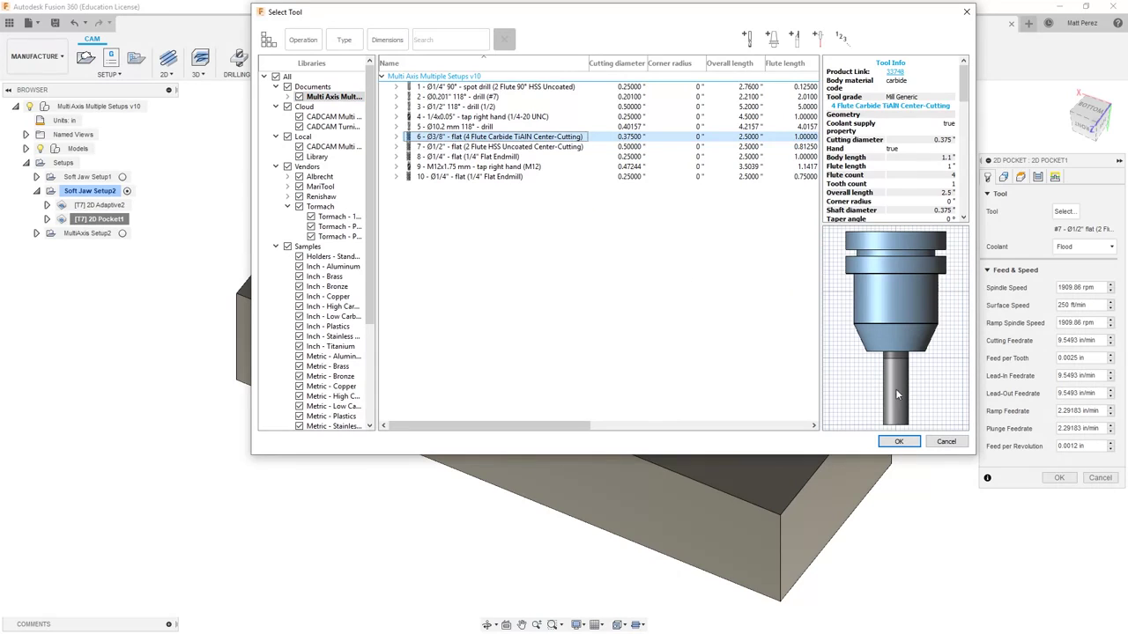
click(899, 442)
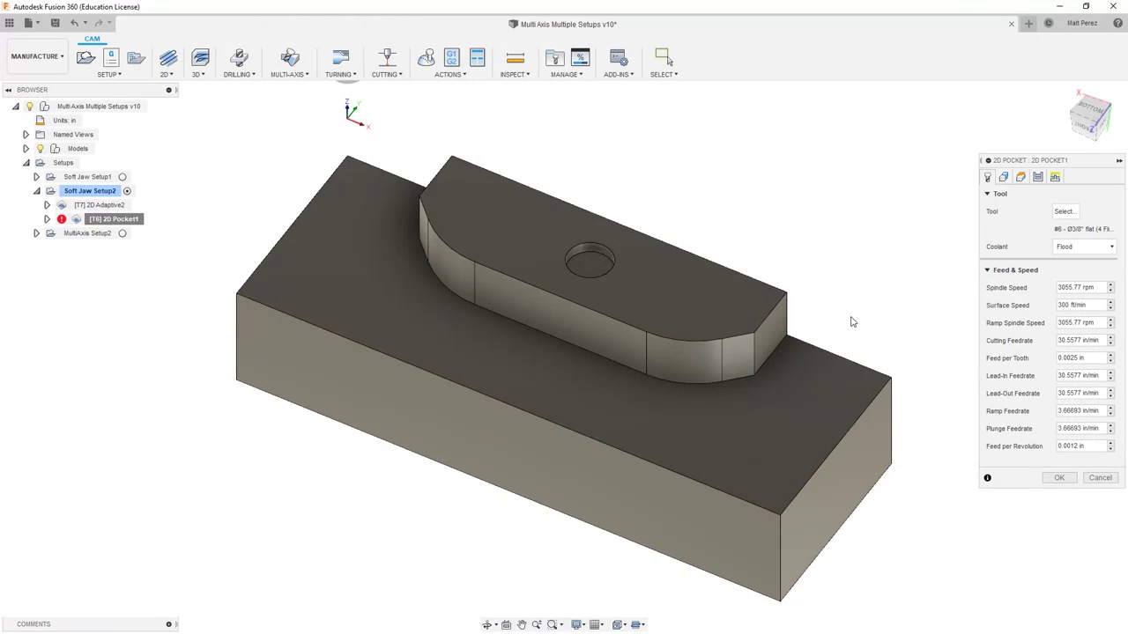
Give 2D Pocket1 no stock to leave and a finishing pass, then regenerate it.
click(1004, 177)
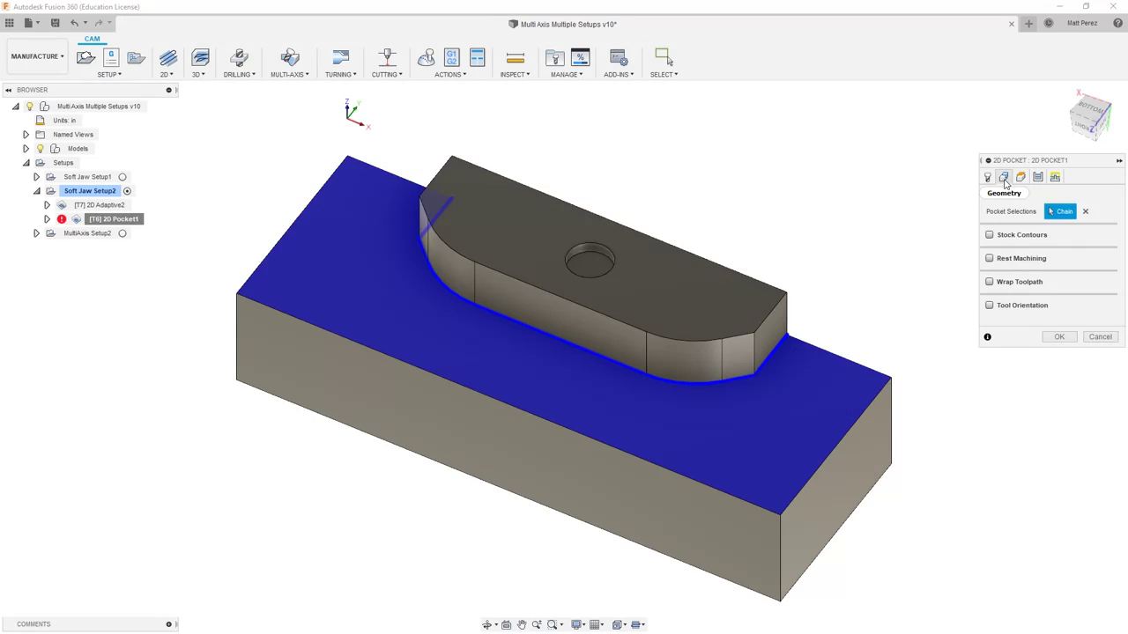
click(1038, 177)
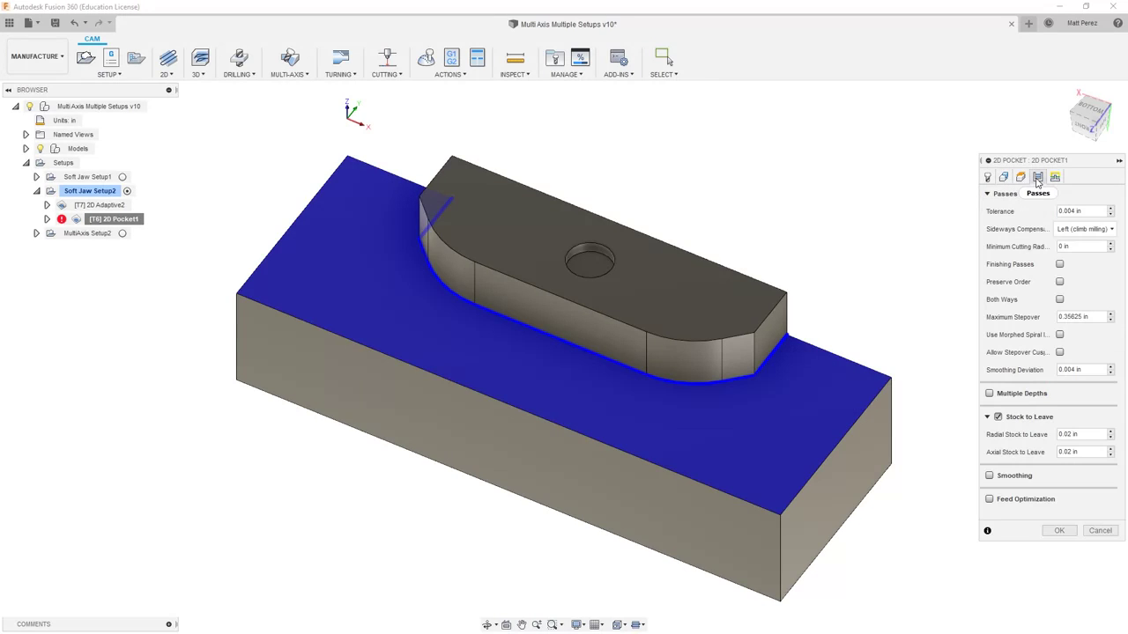
click(1000, 419)
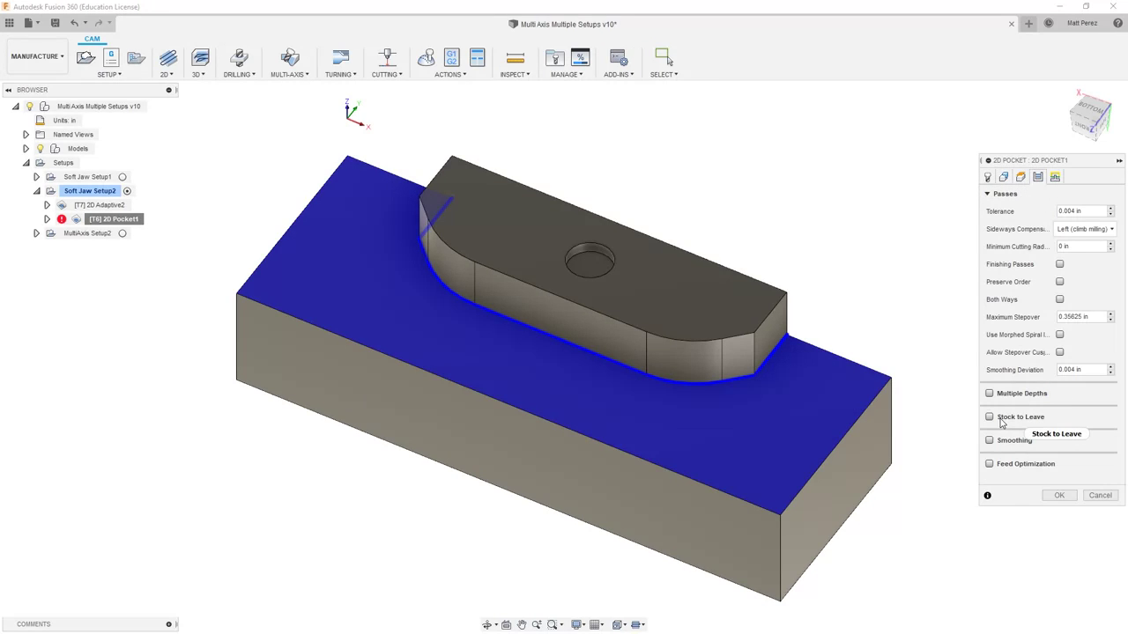
click(1059, 264)
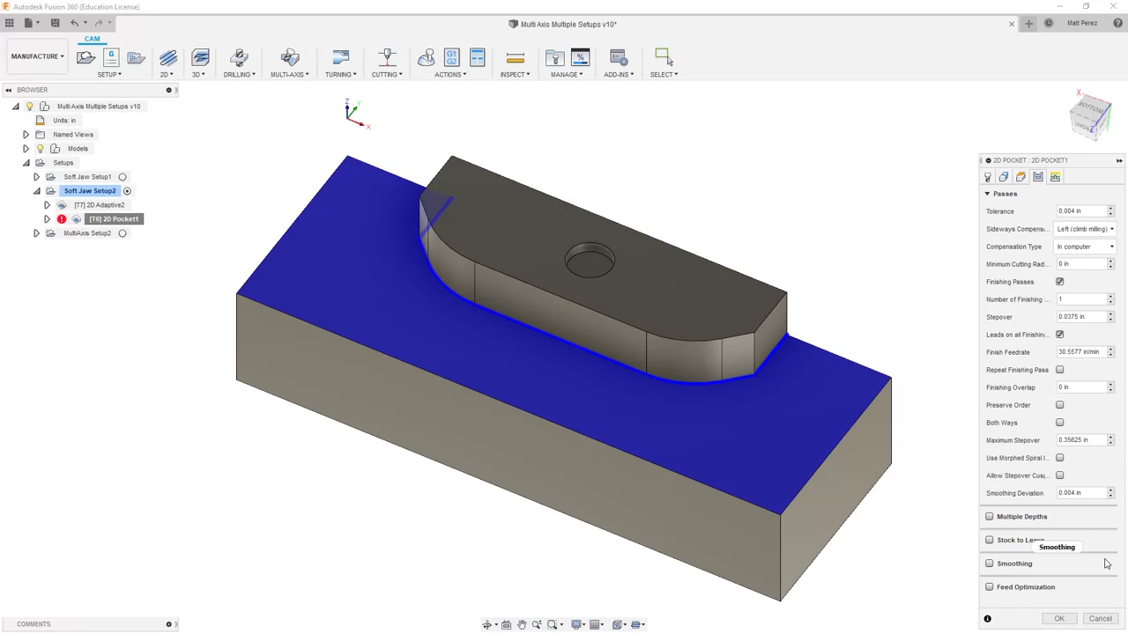
click(1060, 620)
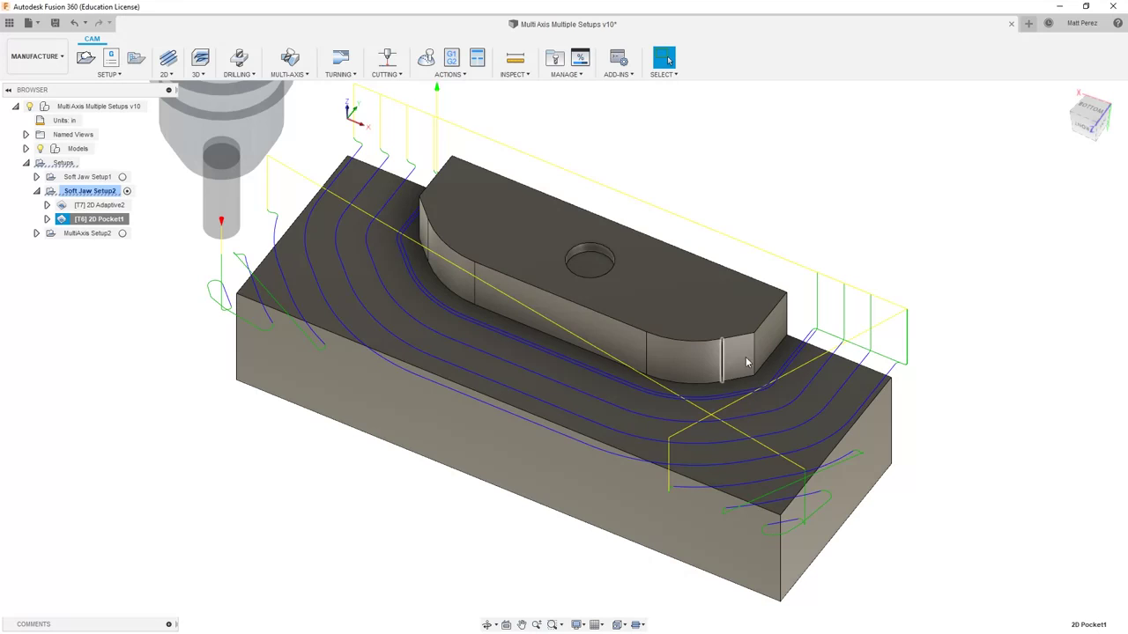
Zoom in on the 2D Pocket1 toolpath at the jaw wall, then fit the view and select Soft Jaw Setup2.
scroll(815, 352, up, 5)
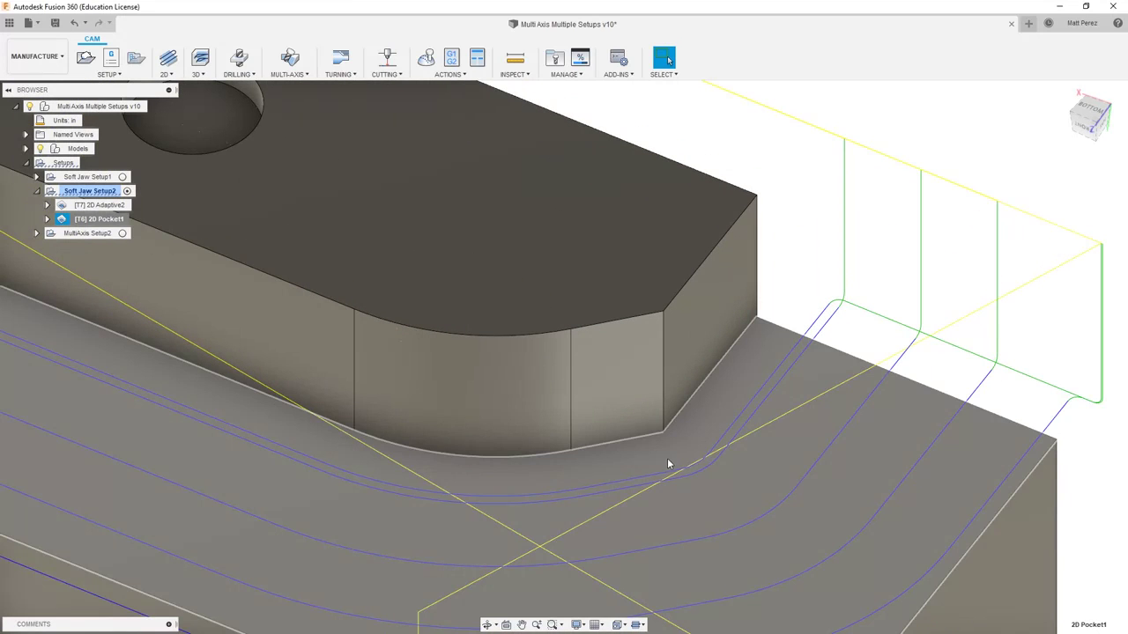
key(F6)
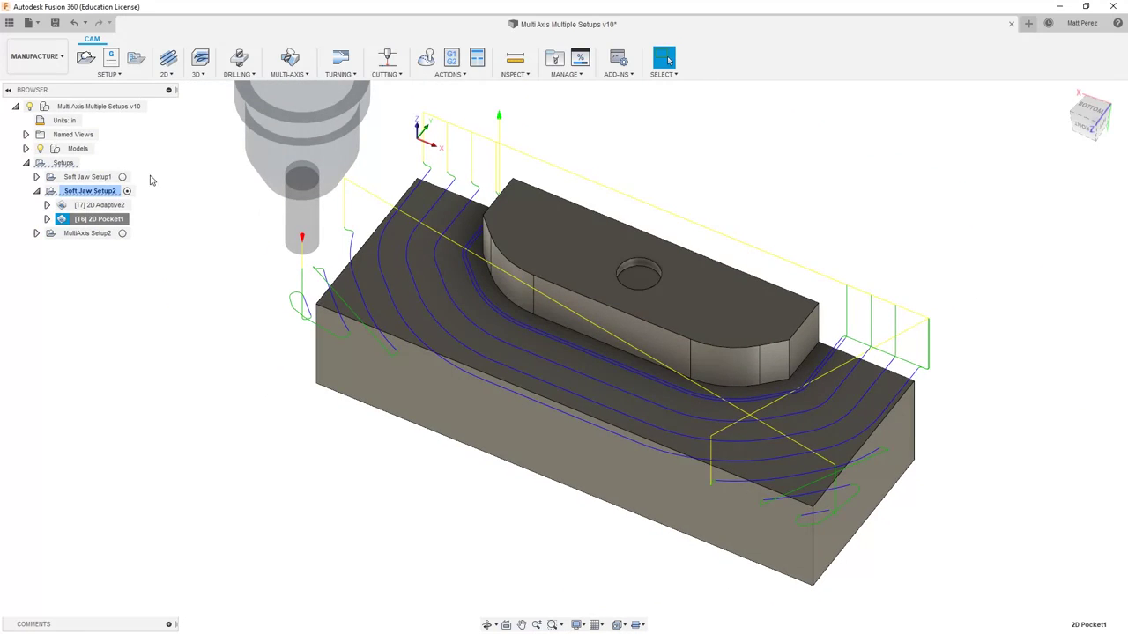
click(93, 191)
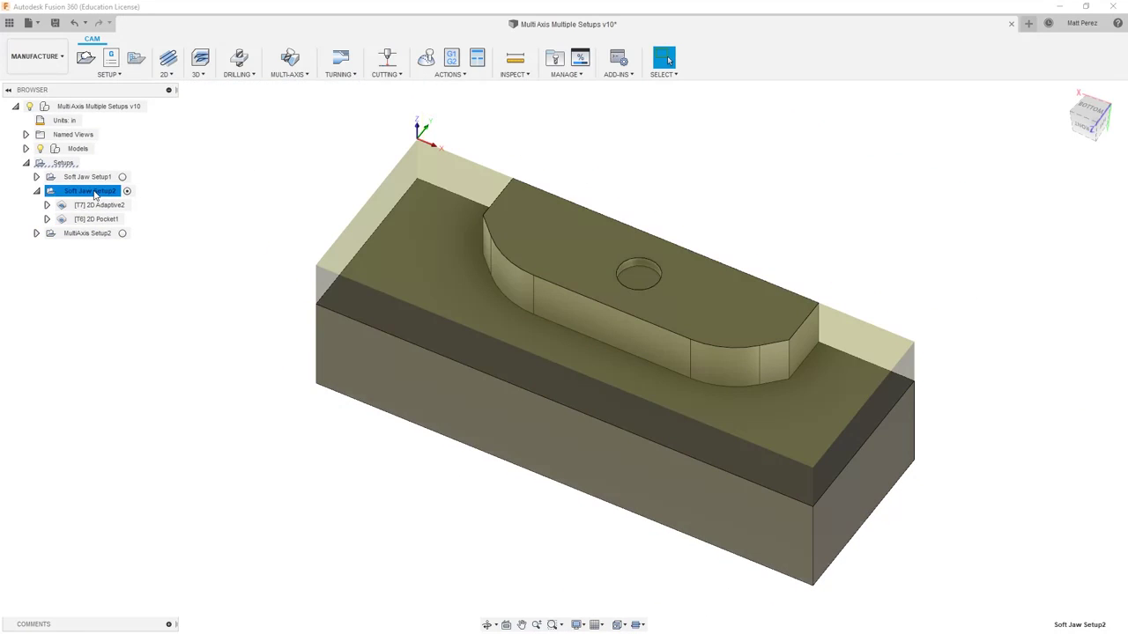
click(425, 57)
click(564, 578)
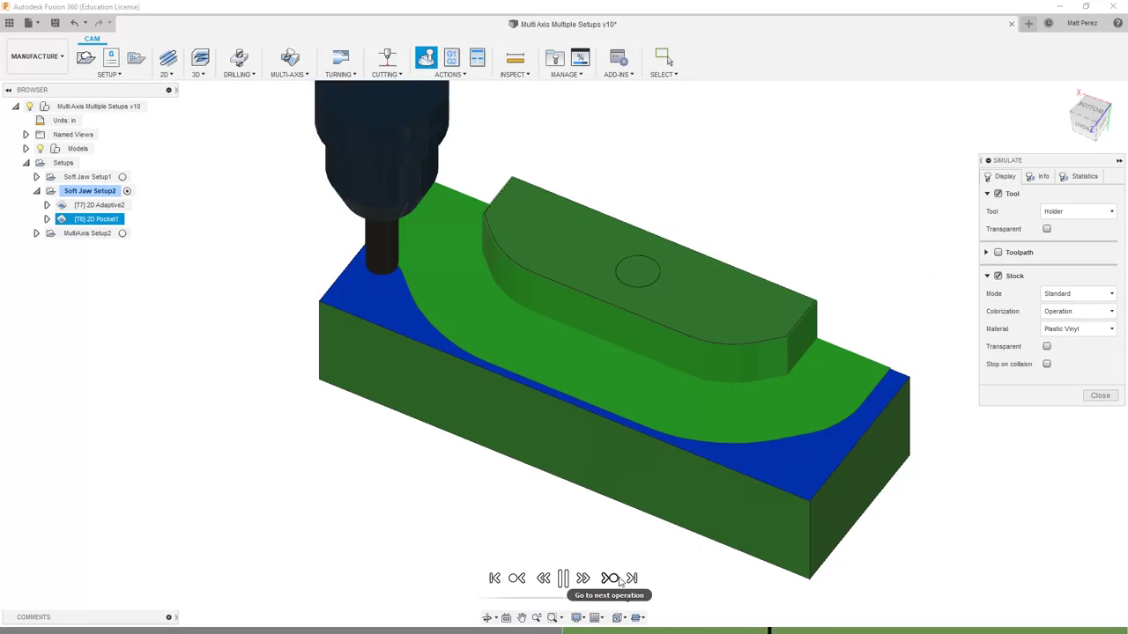
click(619, 579)
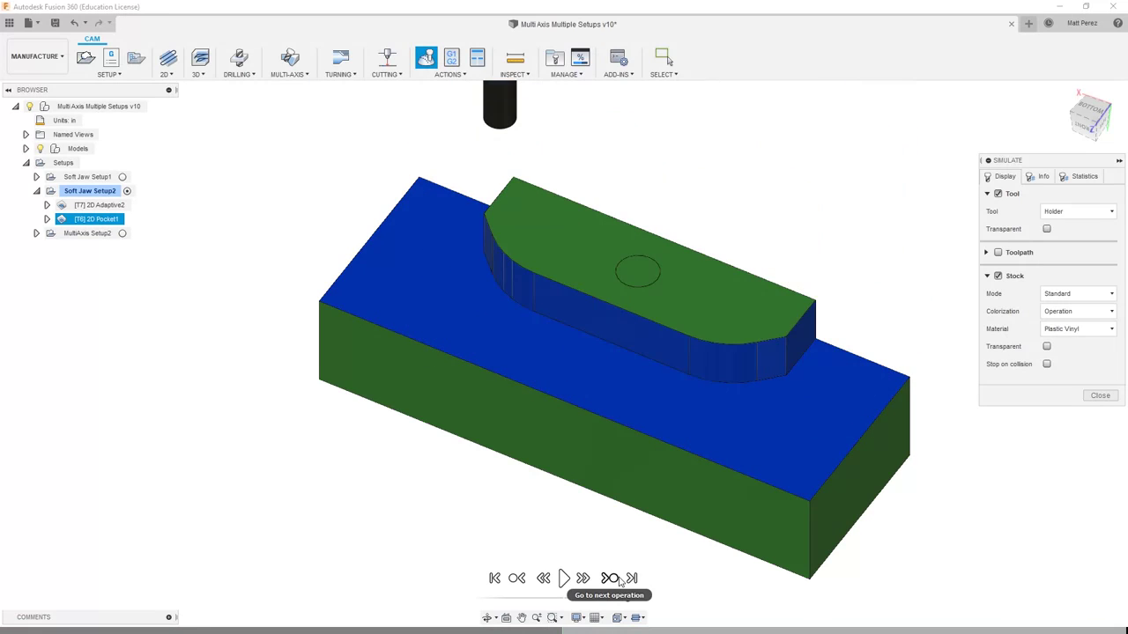
shift+middle_drag(625, 406, 582, 400)
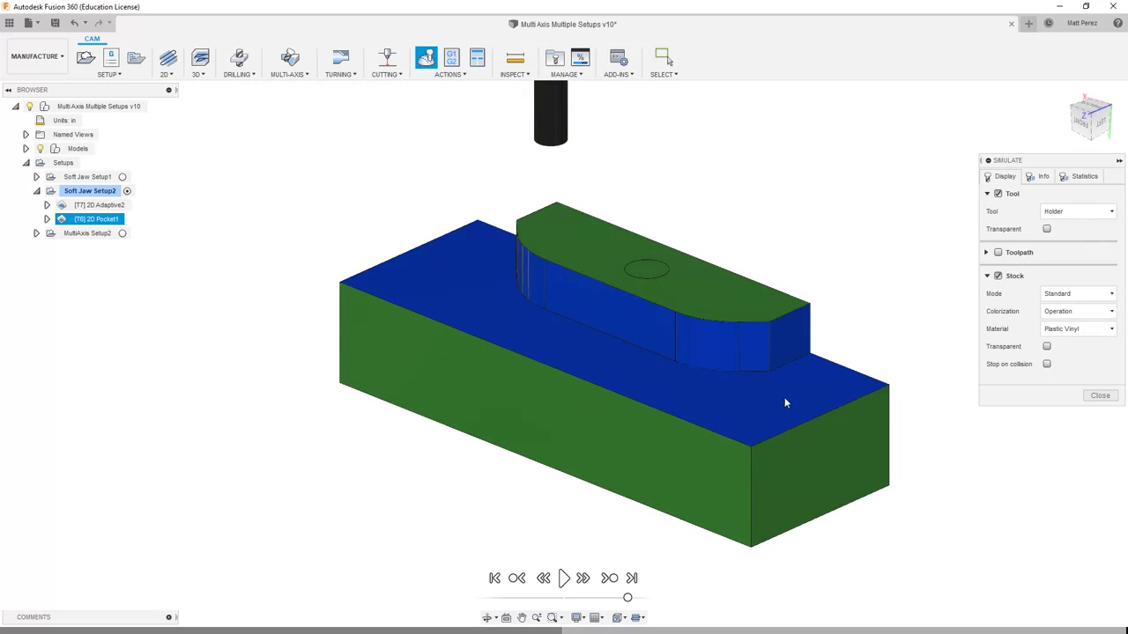
click(1101, 395)
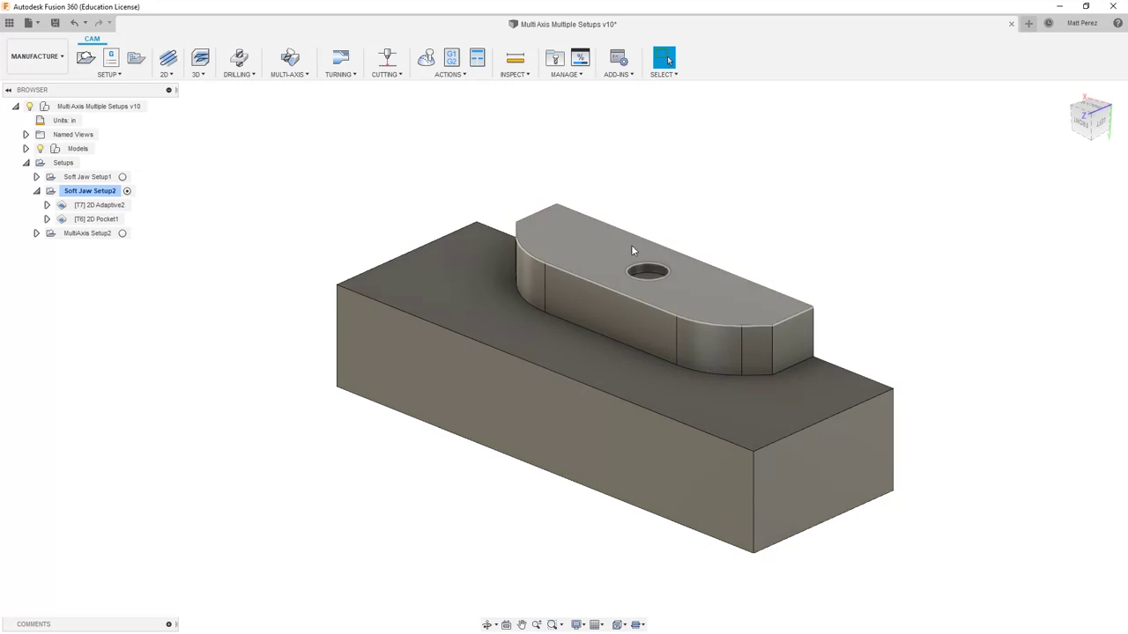
Add a 2D Contour on the hole edge with Passes checked, then measure the hole at 0.50 in diameter.
scroll(652, 264, up, 3)
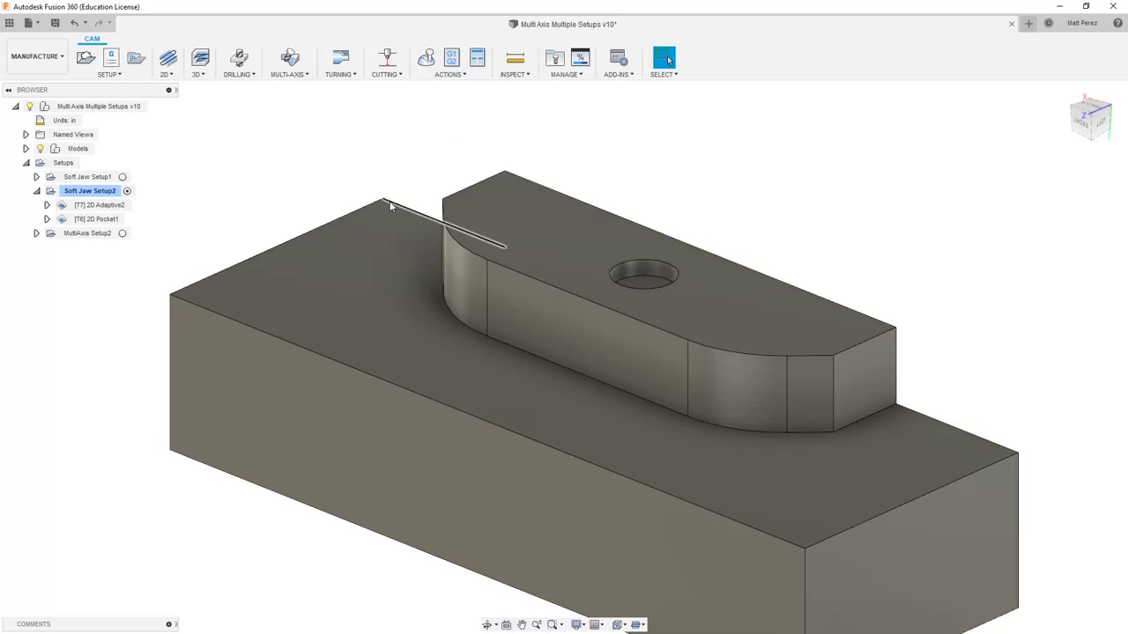
click(168, 75)
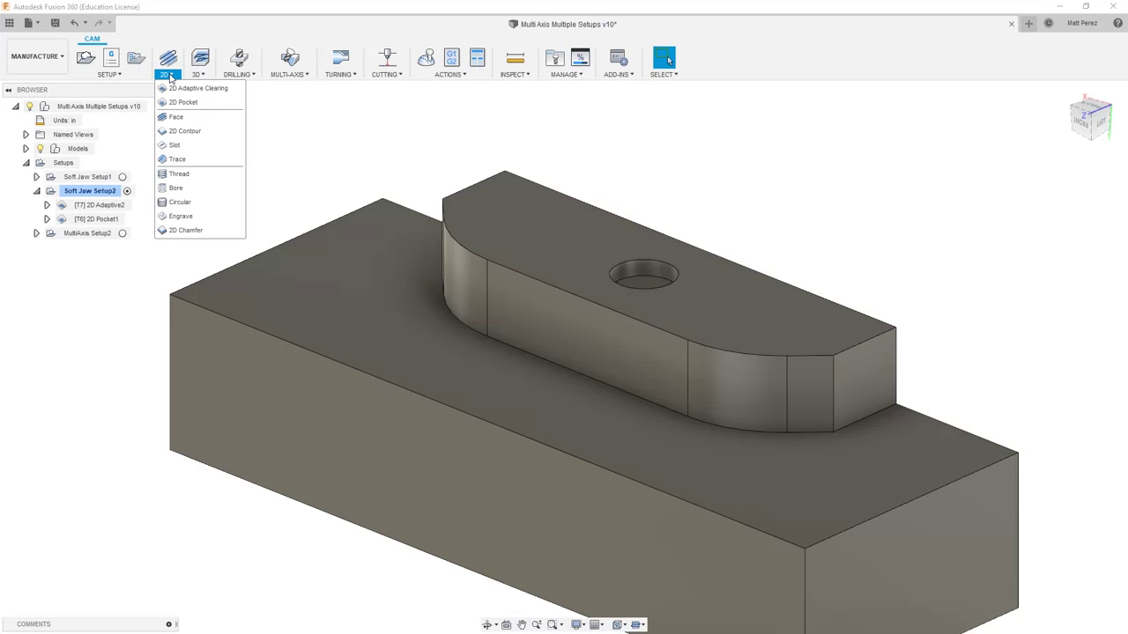
click(185, 131)
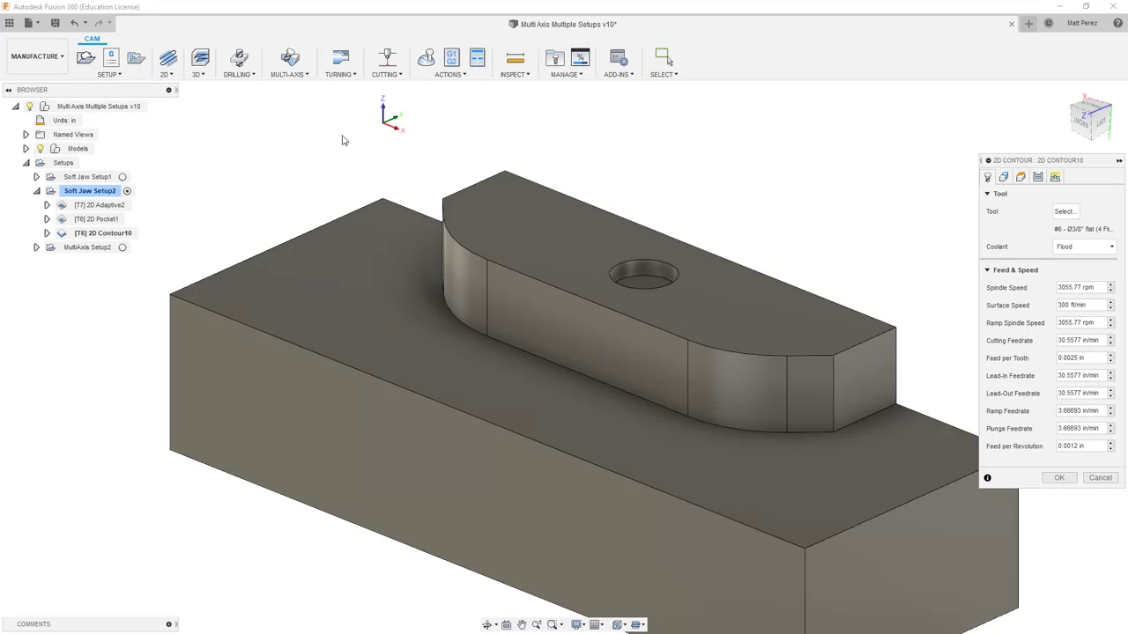
scroll(726, 250, up, 3)
click(625, 300)
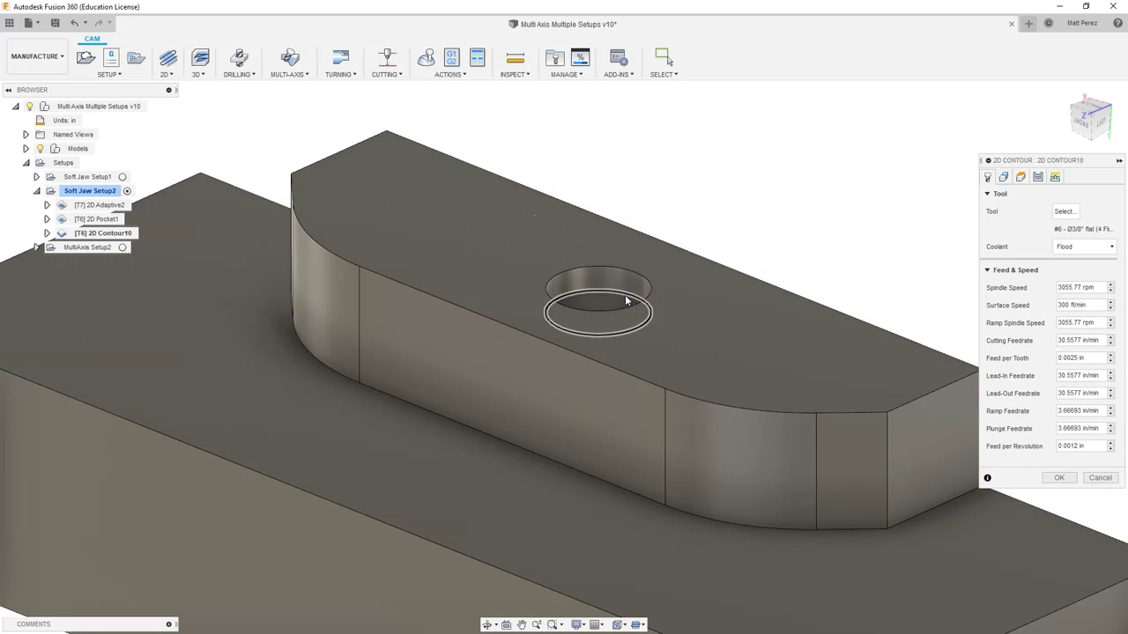
click(1038, 177)
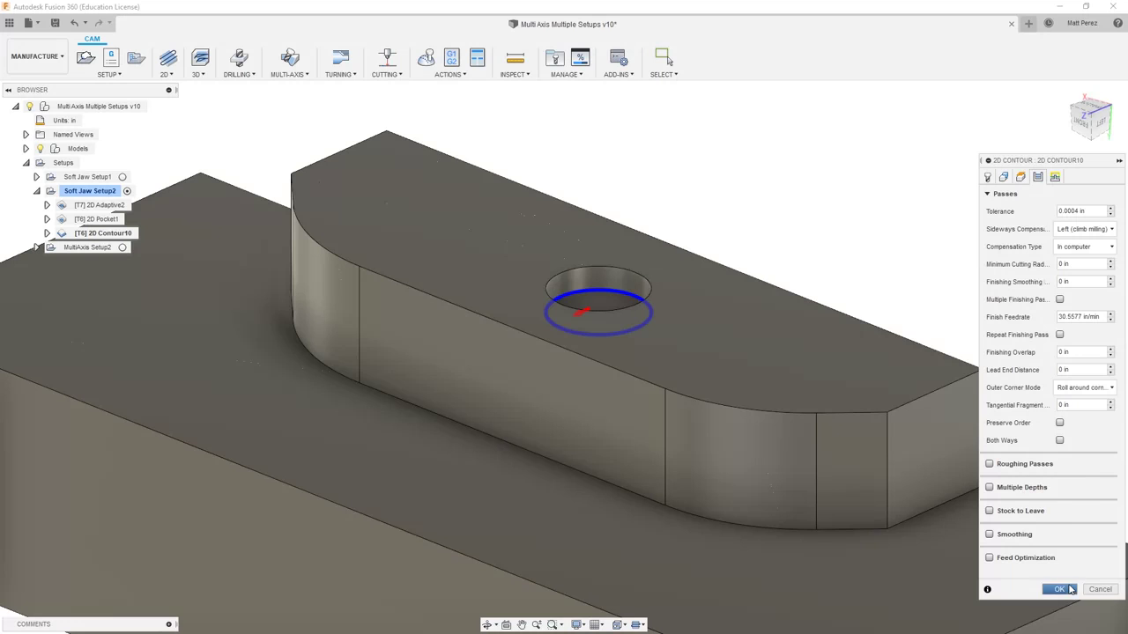
click(1067, 589)
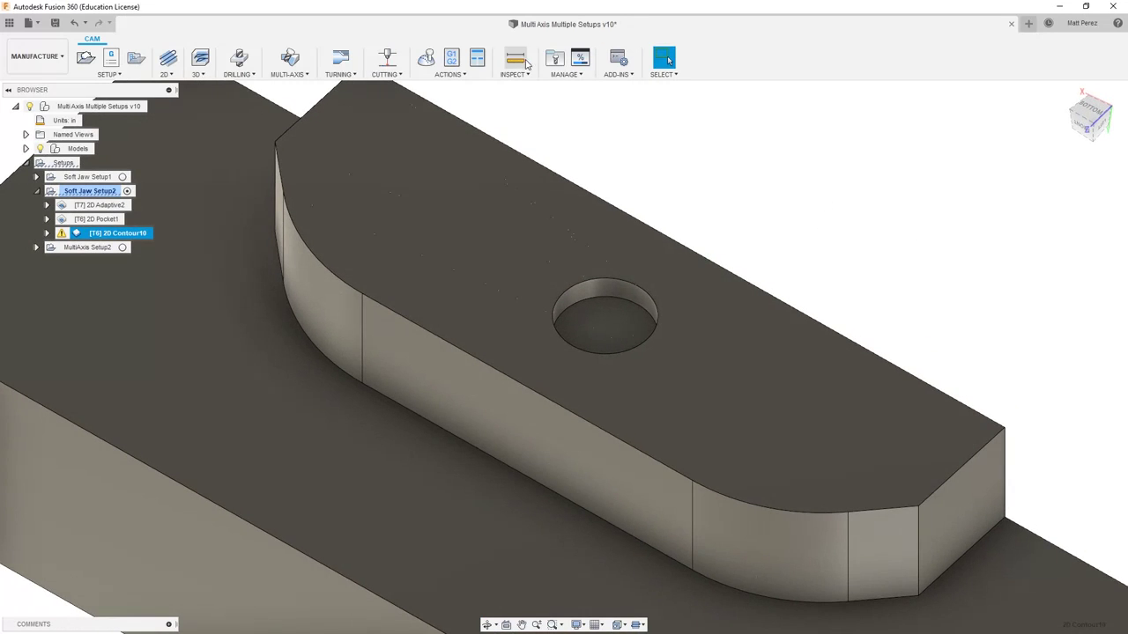
key(i)
click(619, 286)
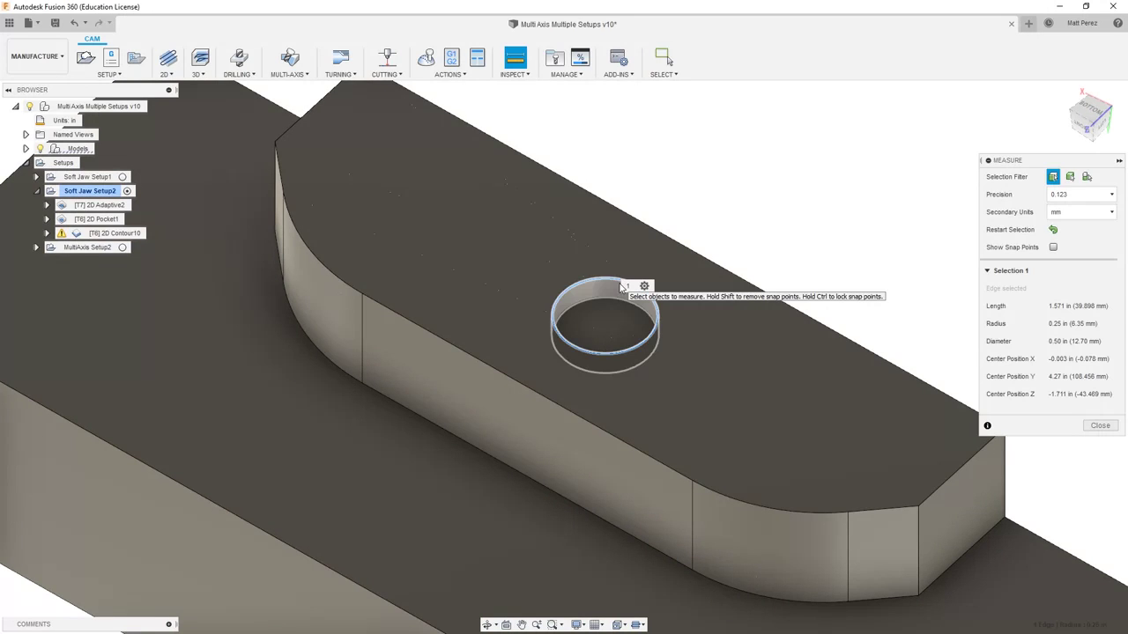
Switch 2D Contour10 to tool 10, the Ø1/4" flat endmill, and regenerate it inside the hole.
click(1100, 426)
scroll(687, 219, down, 10)
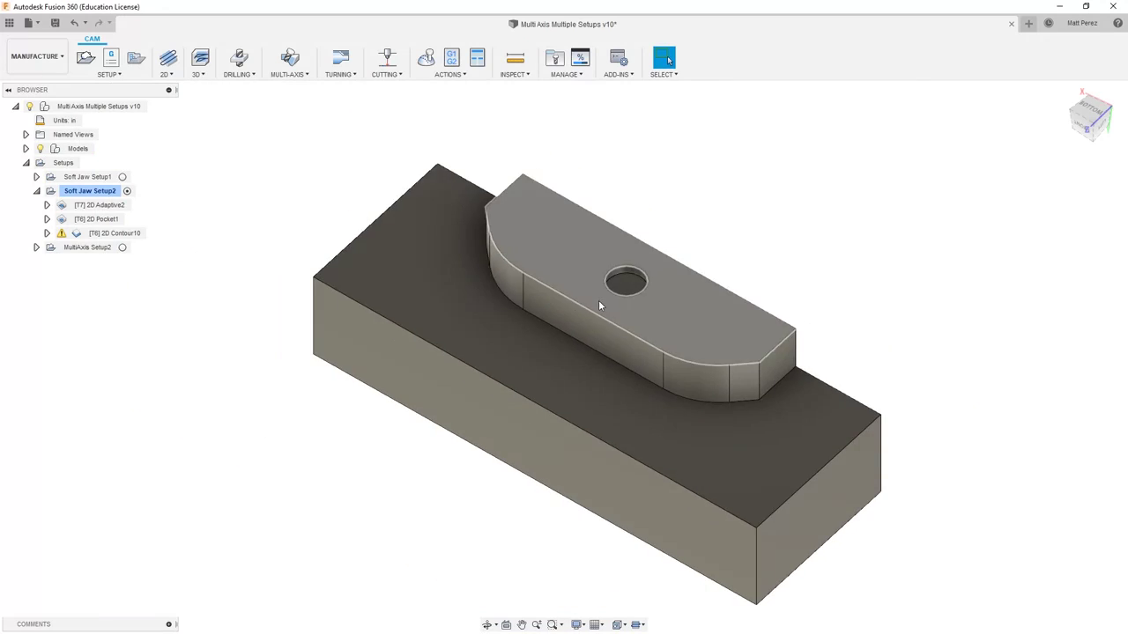
right_click(122, 234)
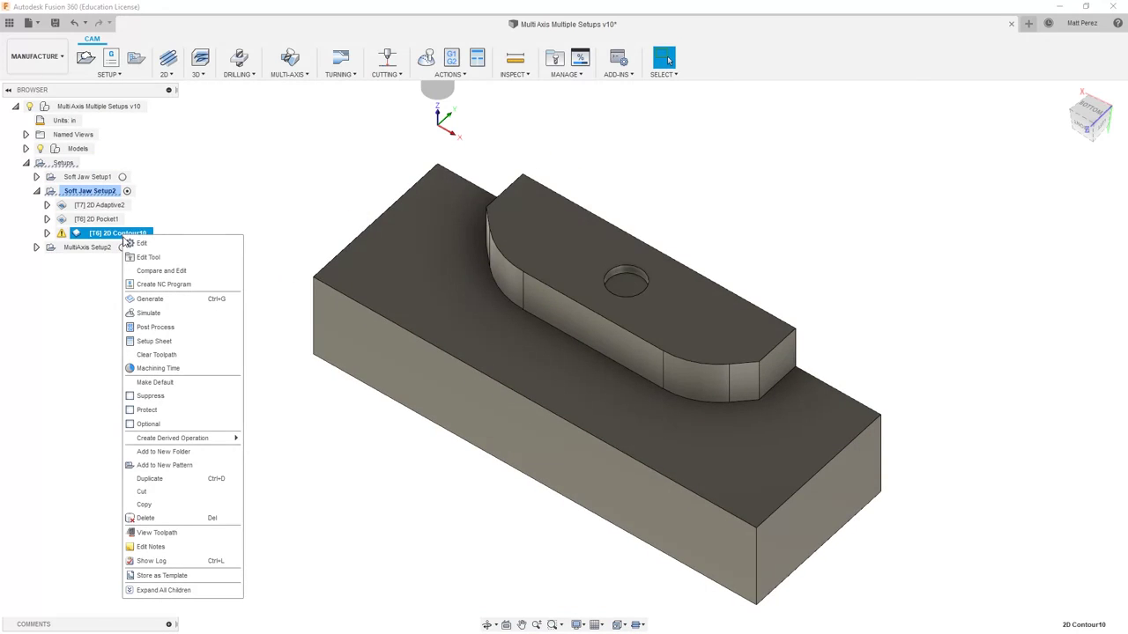
click(129, 242)
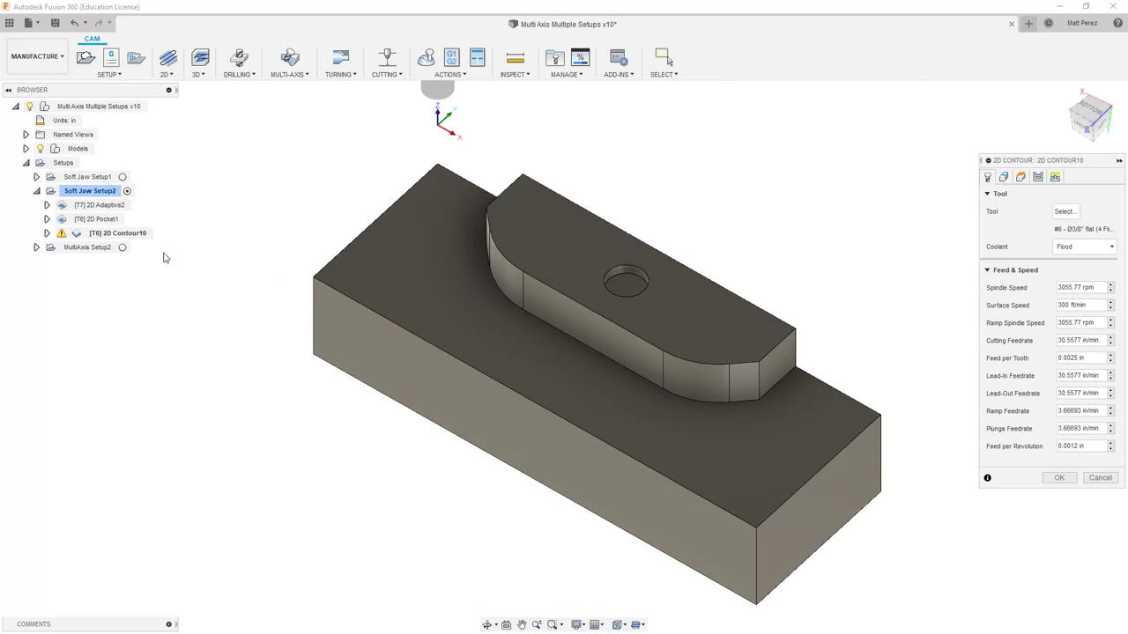
click(1064, 211)
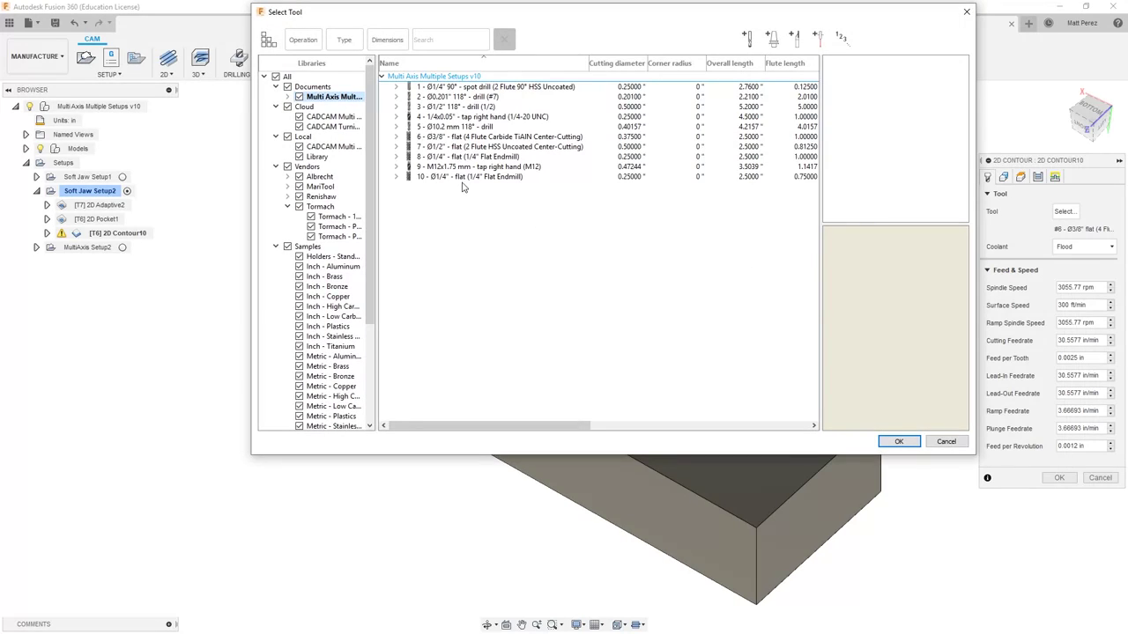
click(462, 179)
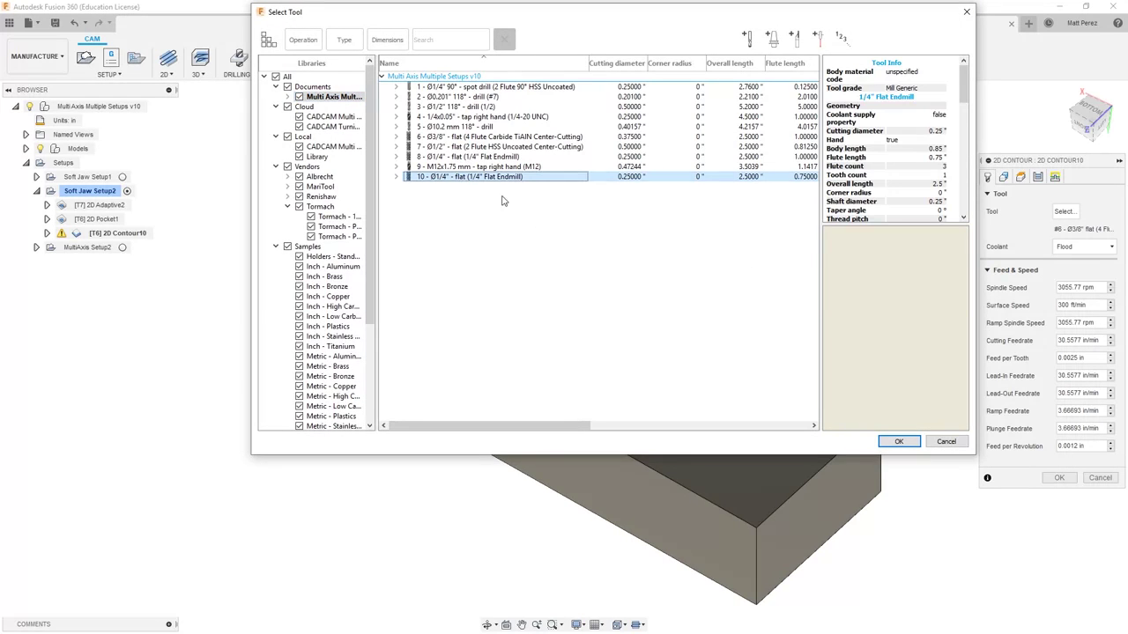
click(905, 443)
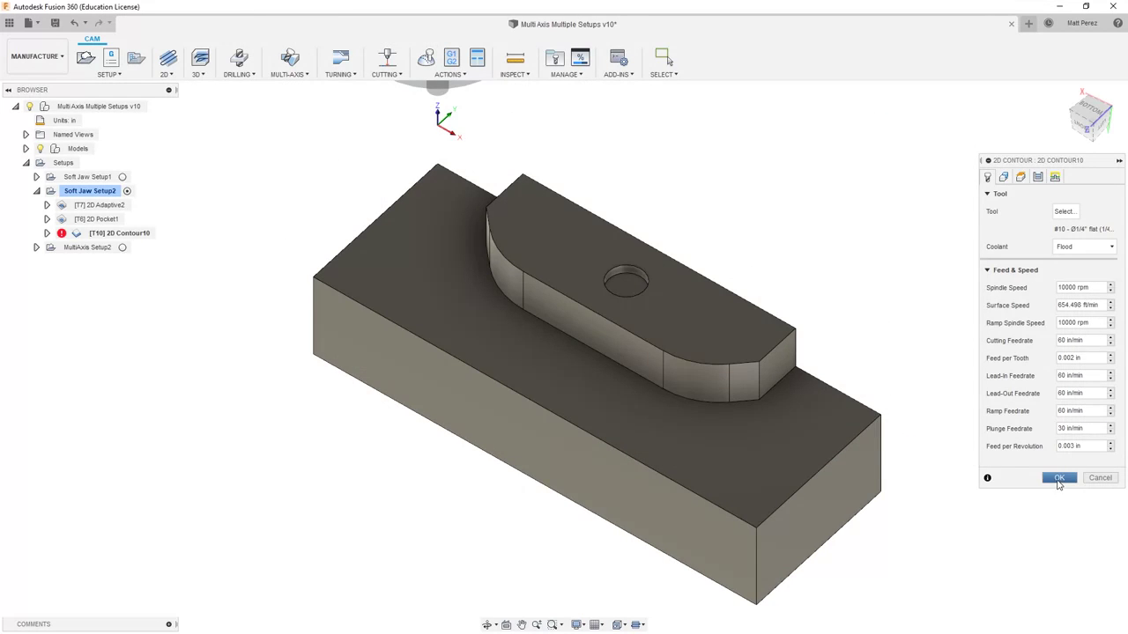
click(1061, 477)
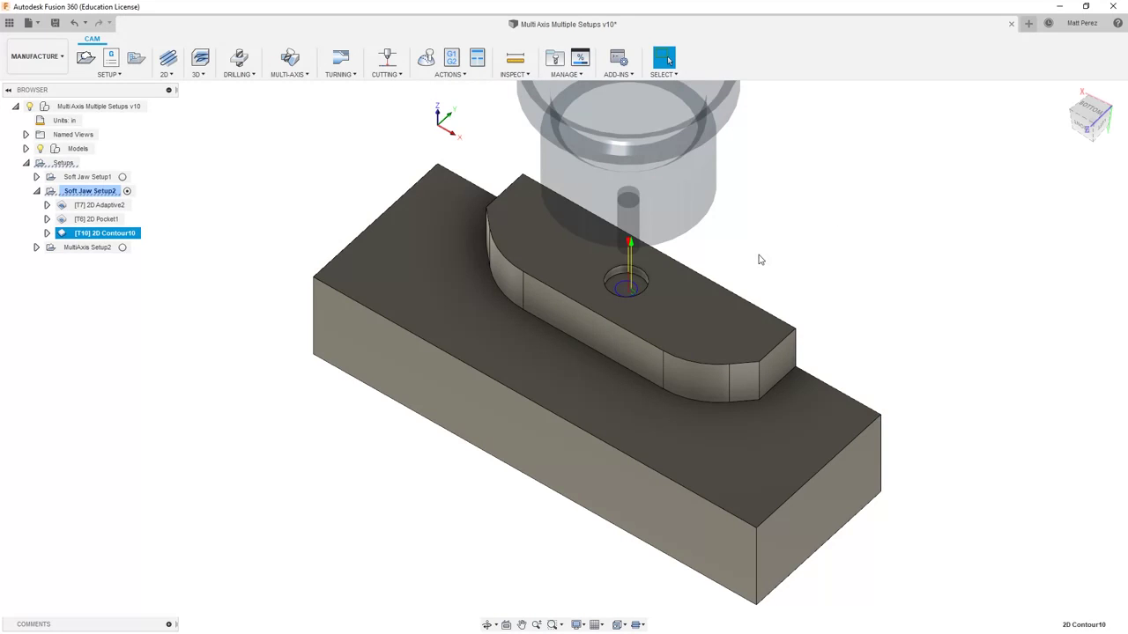
scroll(639, 295, up, 3)
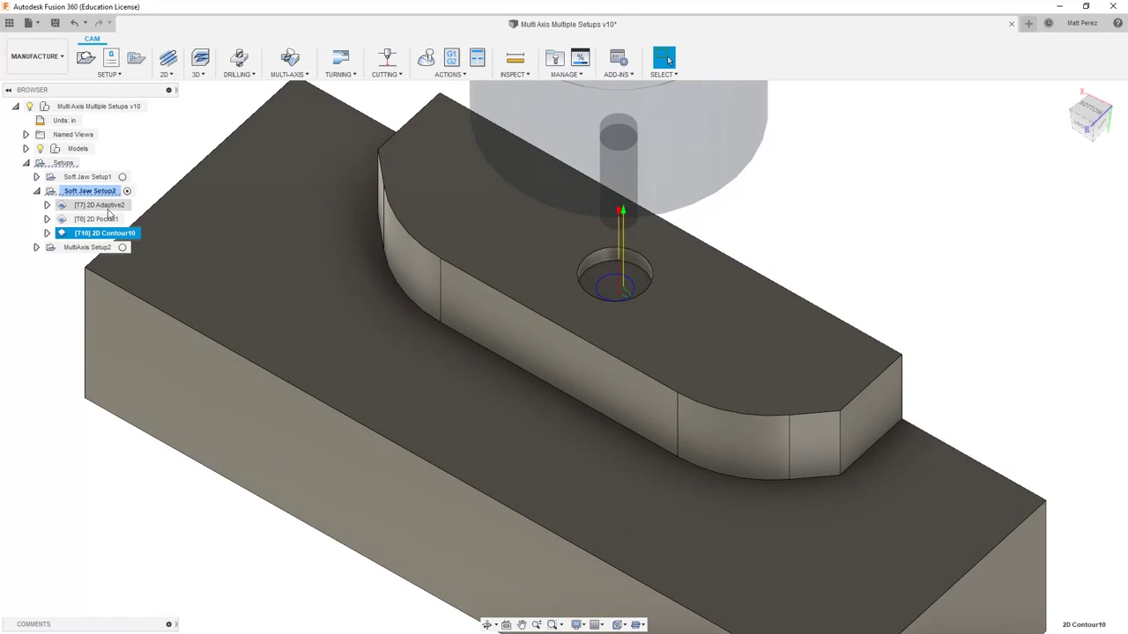
click(89, 190)
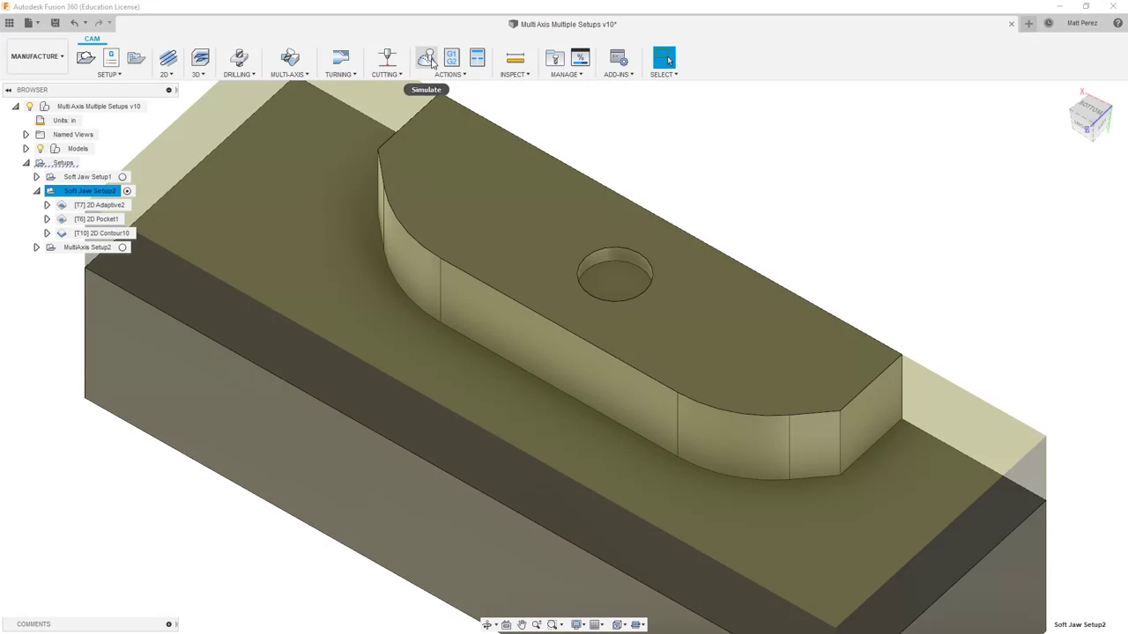
click(426, 58)
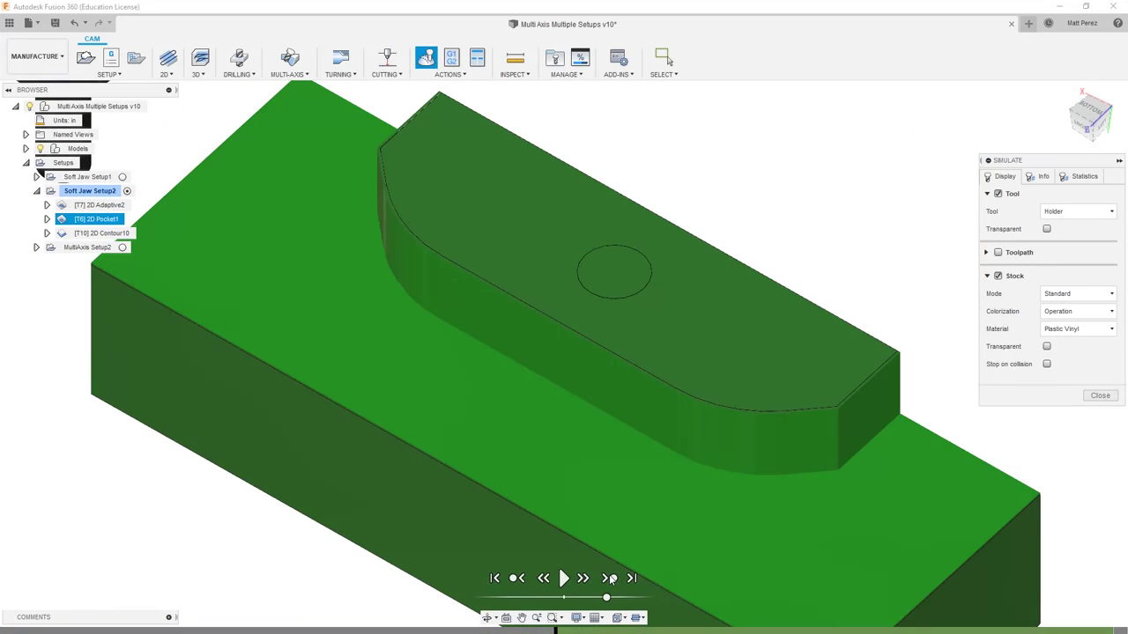
click(608, 577)
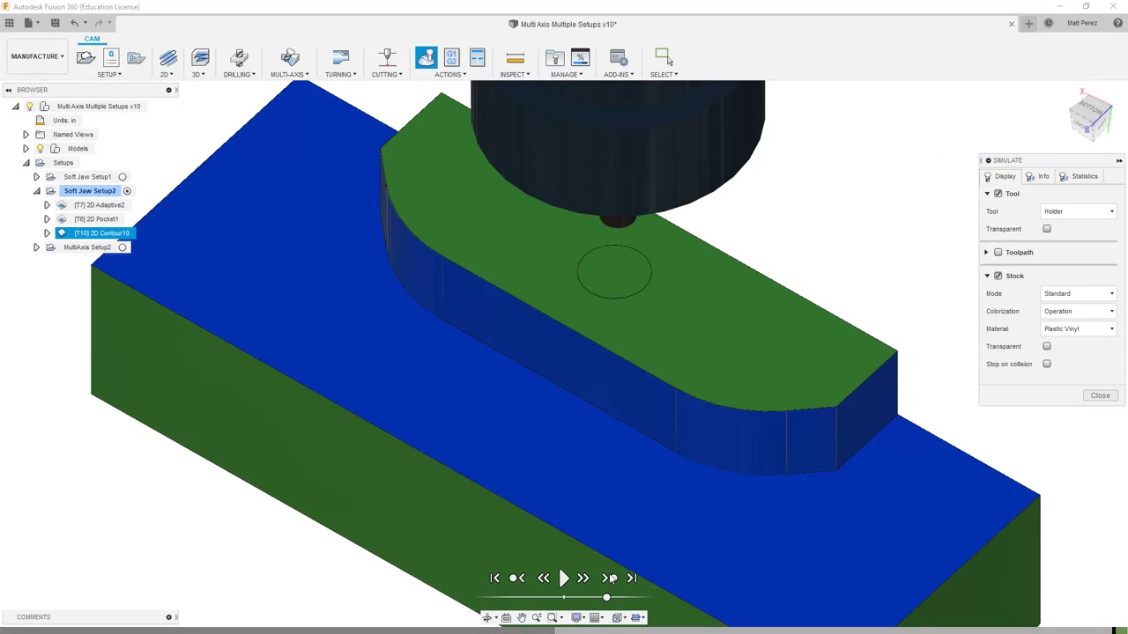
click(562, 577)
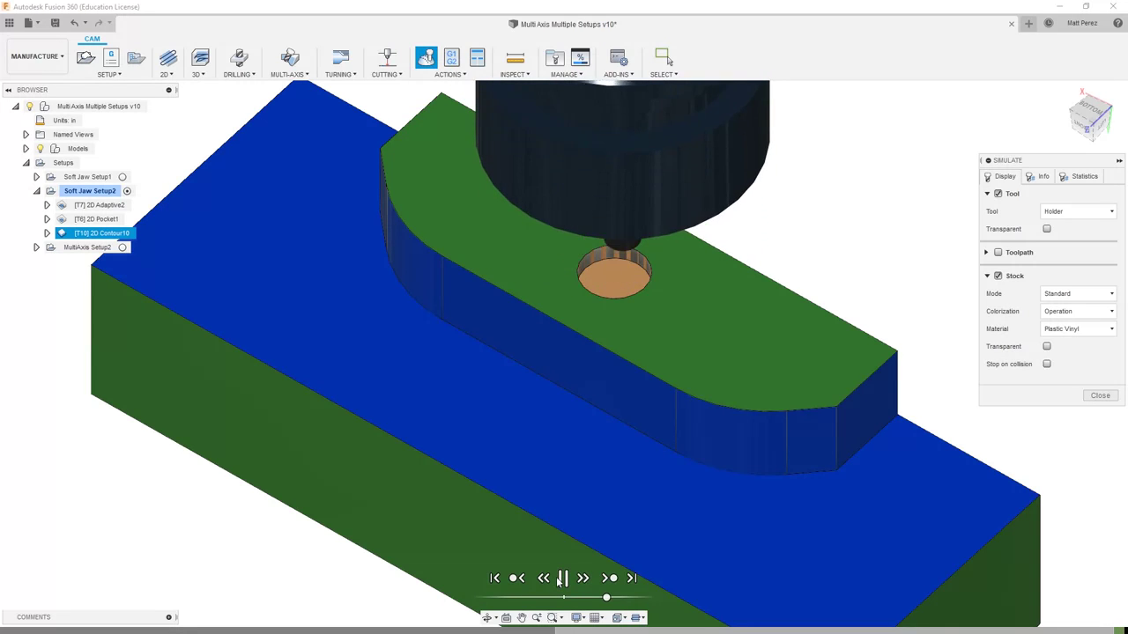
scroll(618, 278, down, 3)
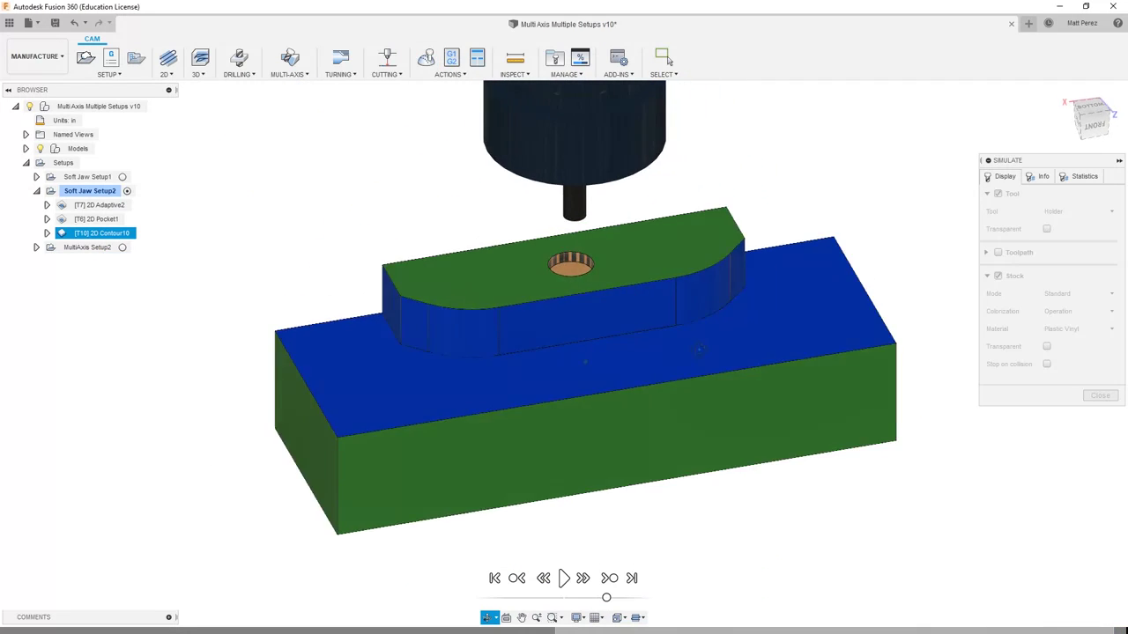
click(1100, 396)
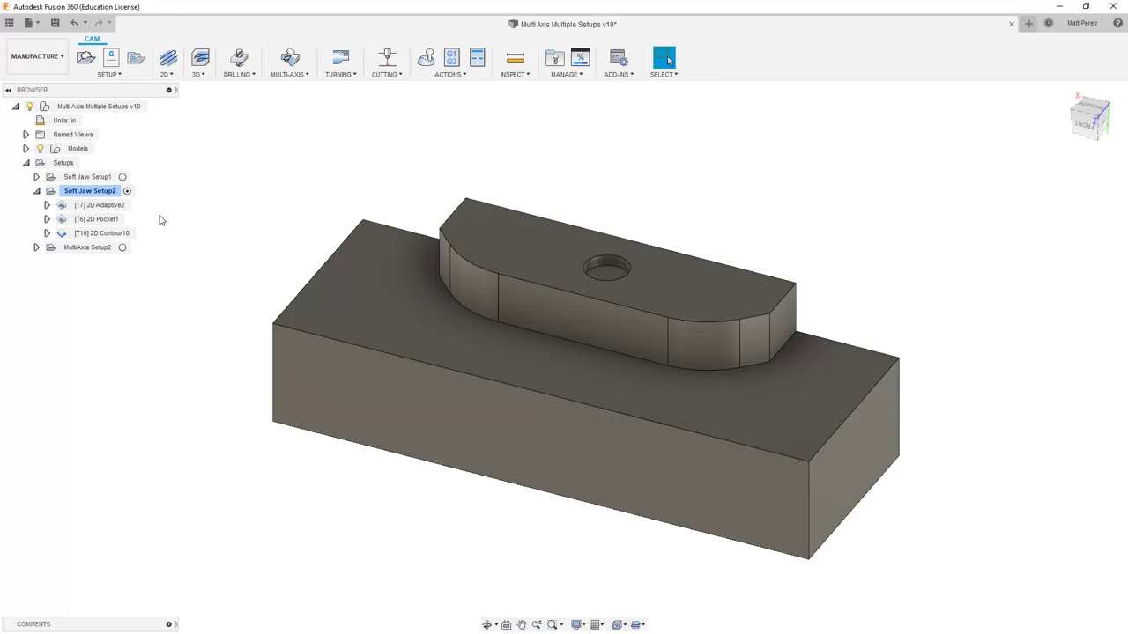
ctrl+click(79, 177)
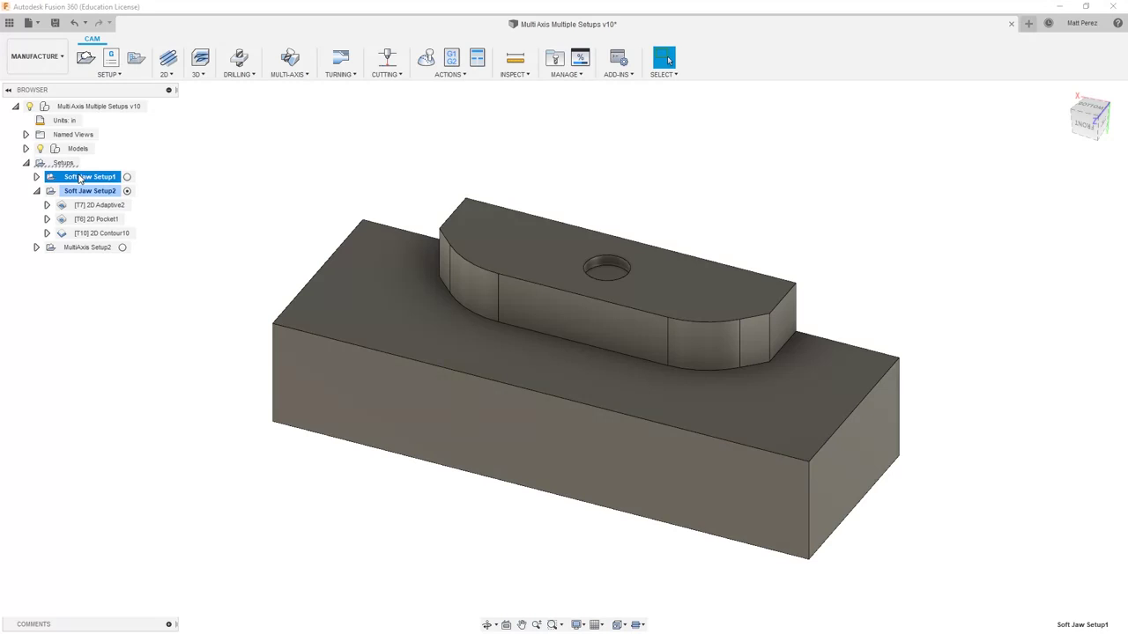
click(425, 57)
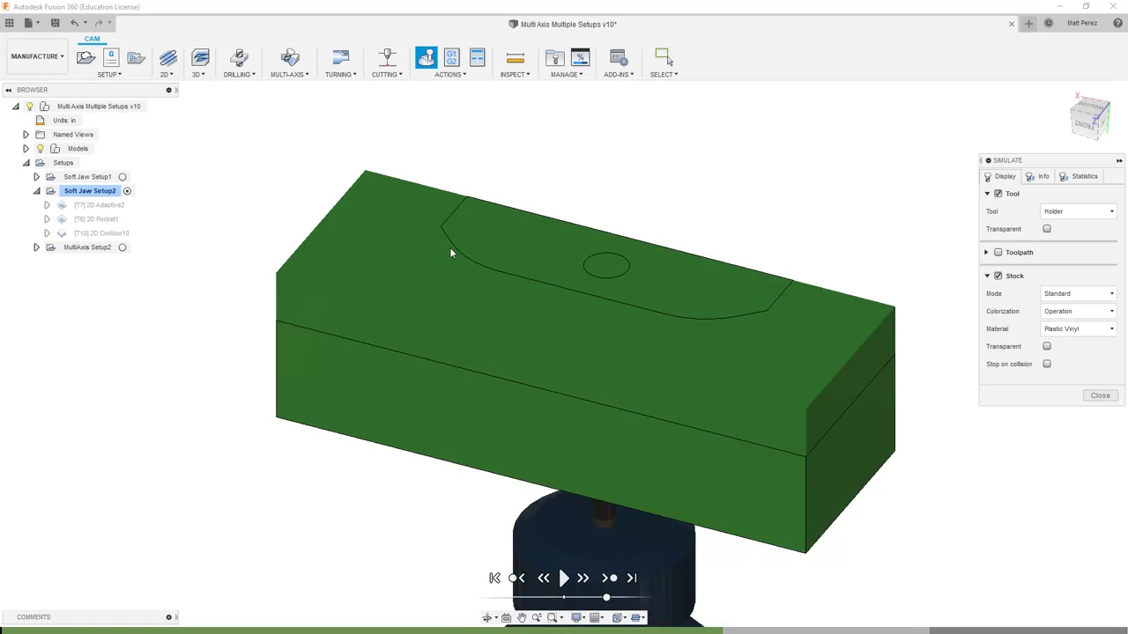
shift+middle_drag(450, 246, 496, 332)
click(565, 577)
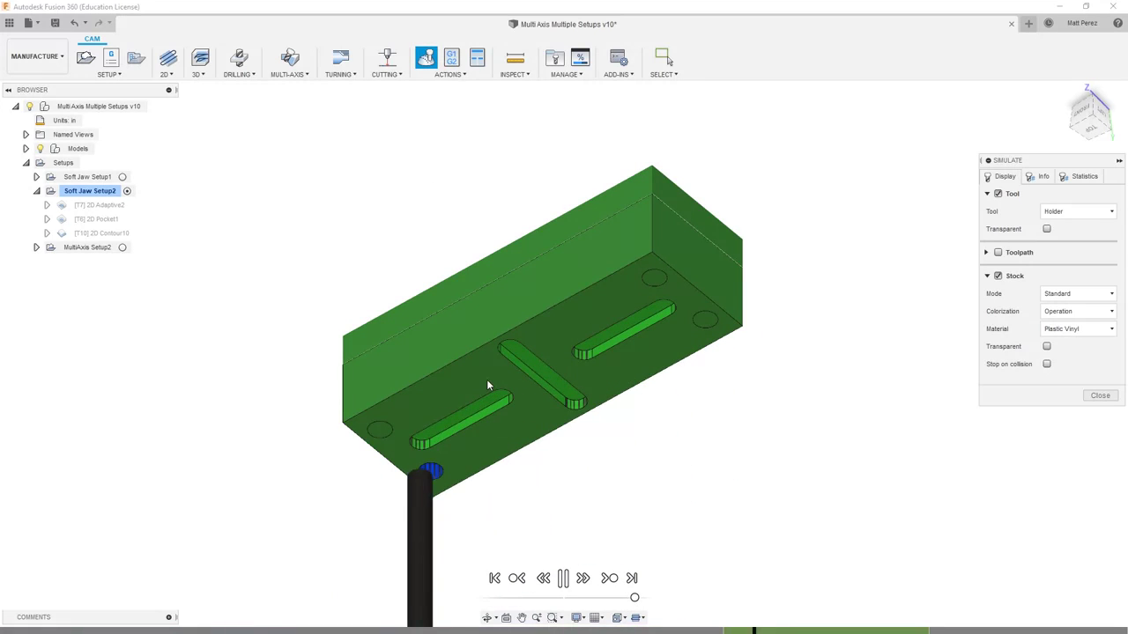
shift+middle_drag(468, 368, 517, 342)
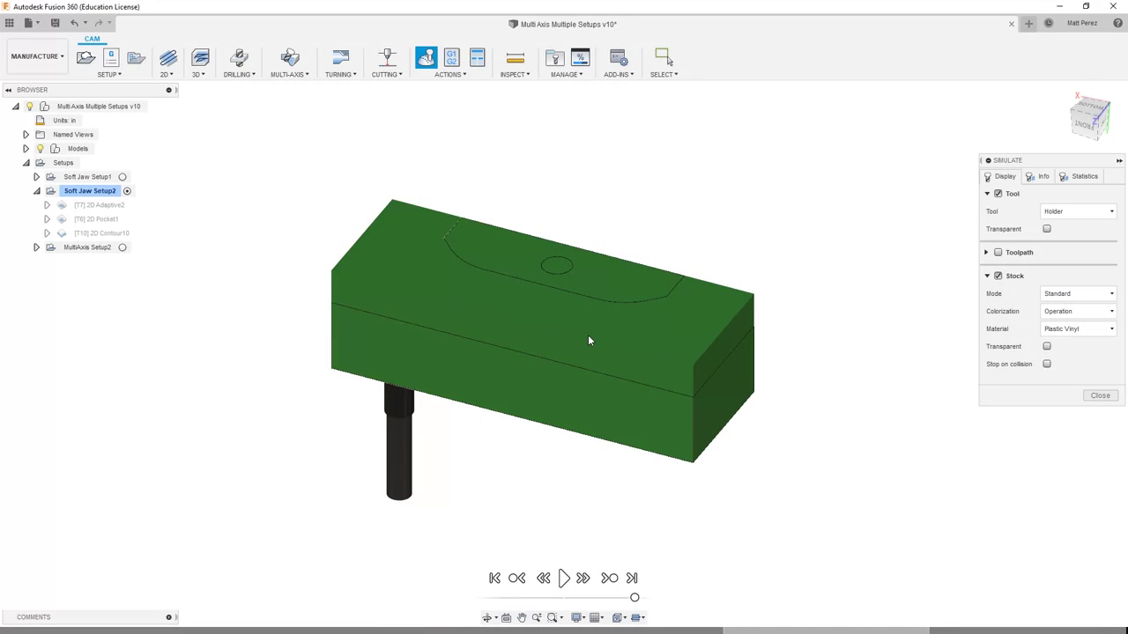
Close the old simulation, activate Soft Jaw Setup1 with Setup2 also selected, and simulate both.
click(1099, 396)
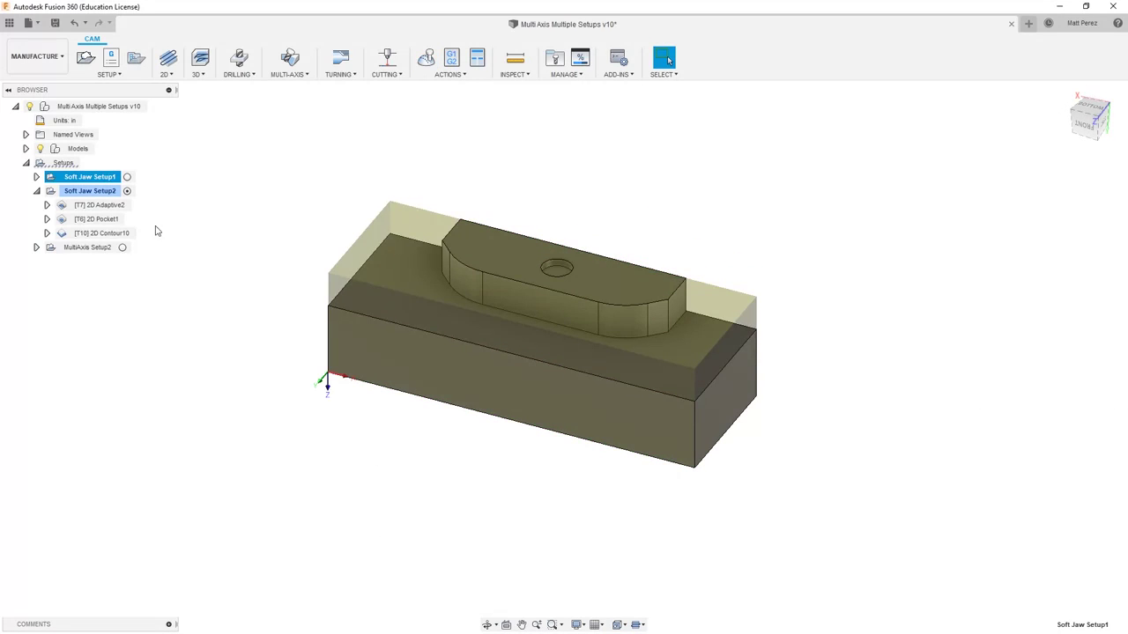
click(36, 190)
ctrl+click(55, 177)
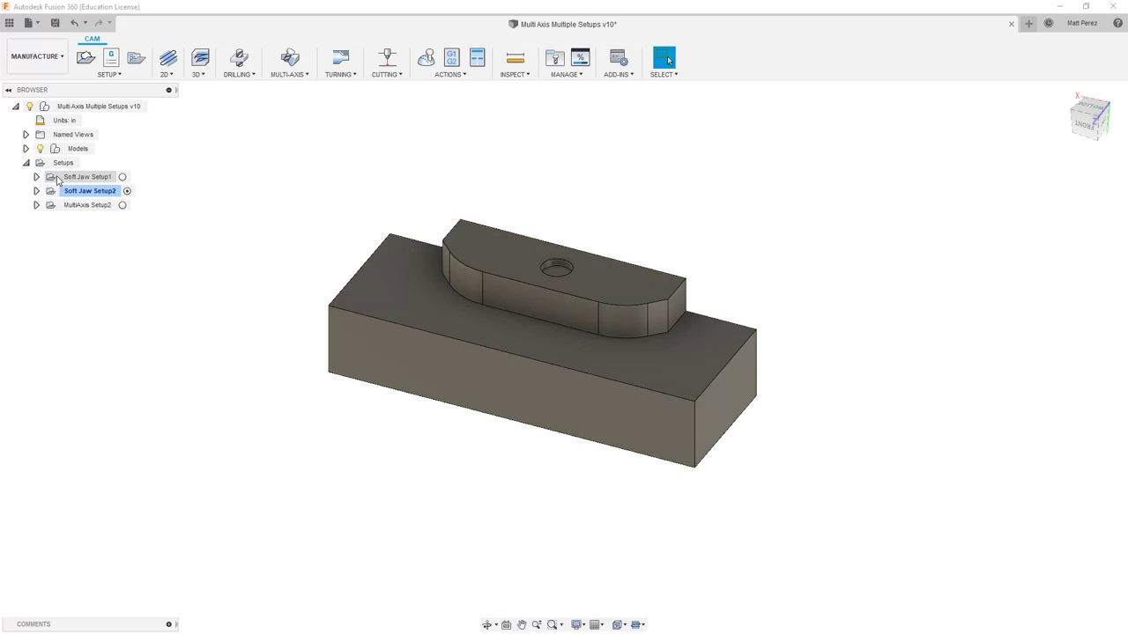
click(67, 166)
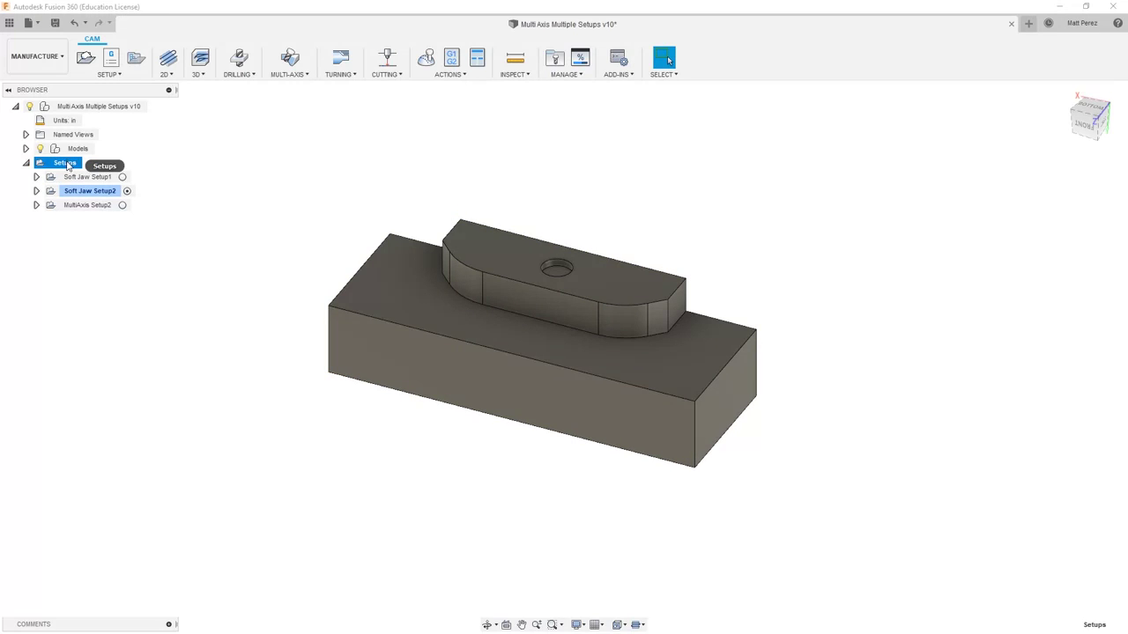
click(77, 205)
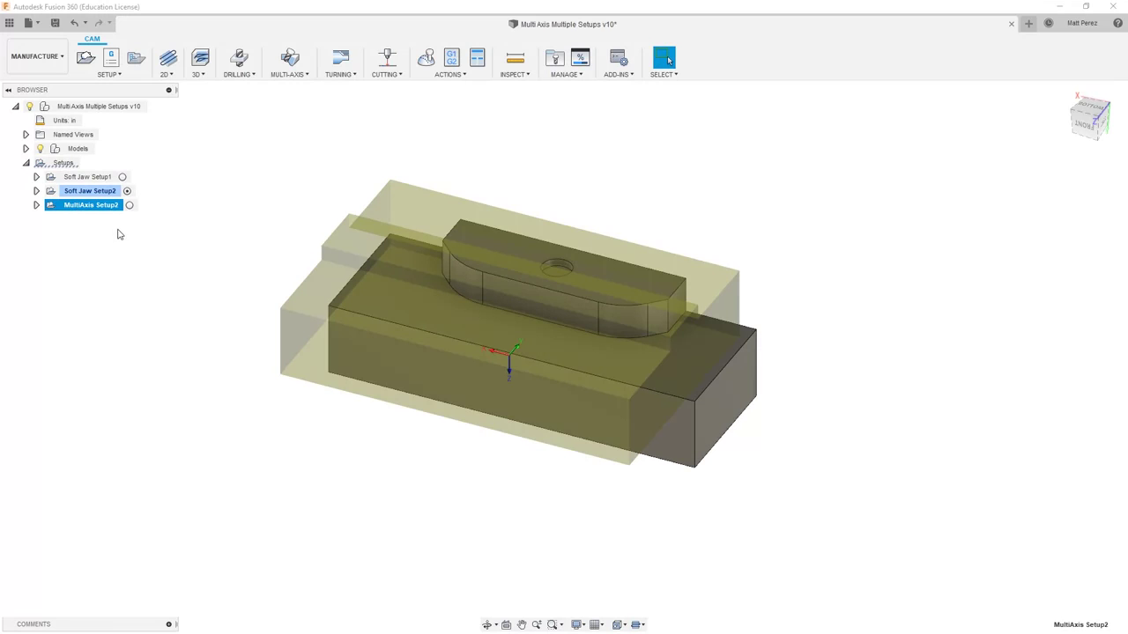
click(123, 177)
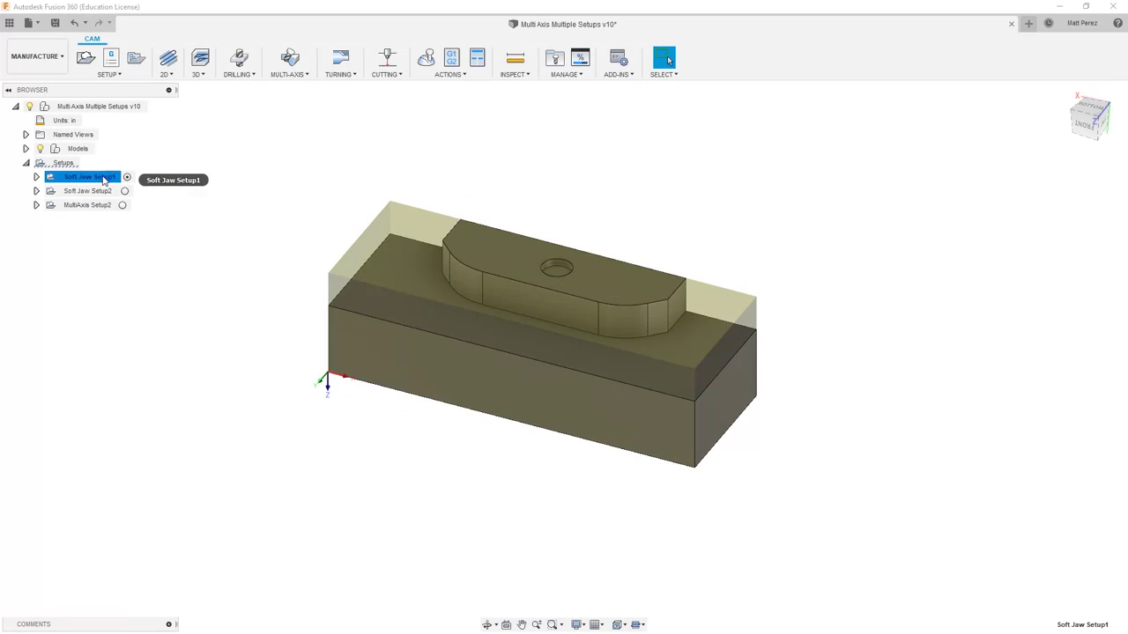
ctrl+click(103, 191)
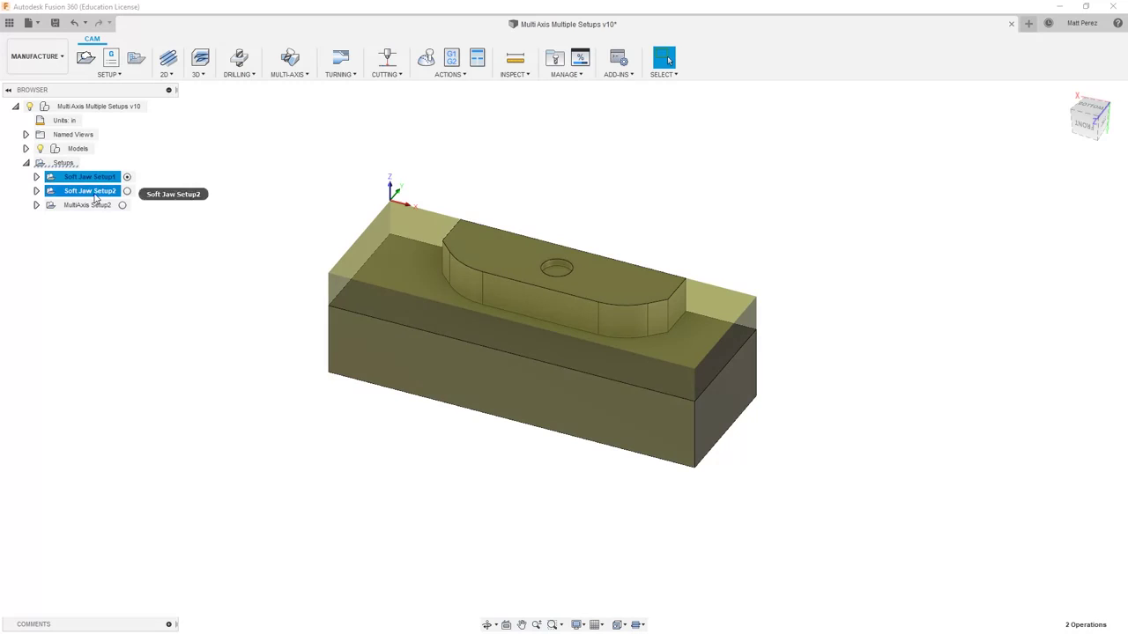
click(425, 58)
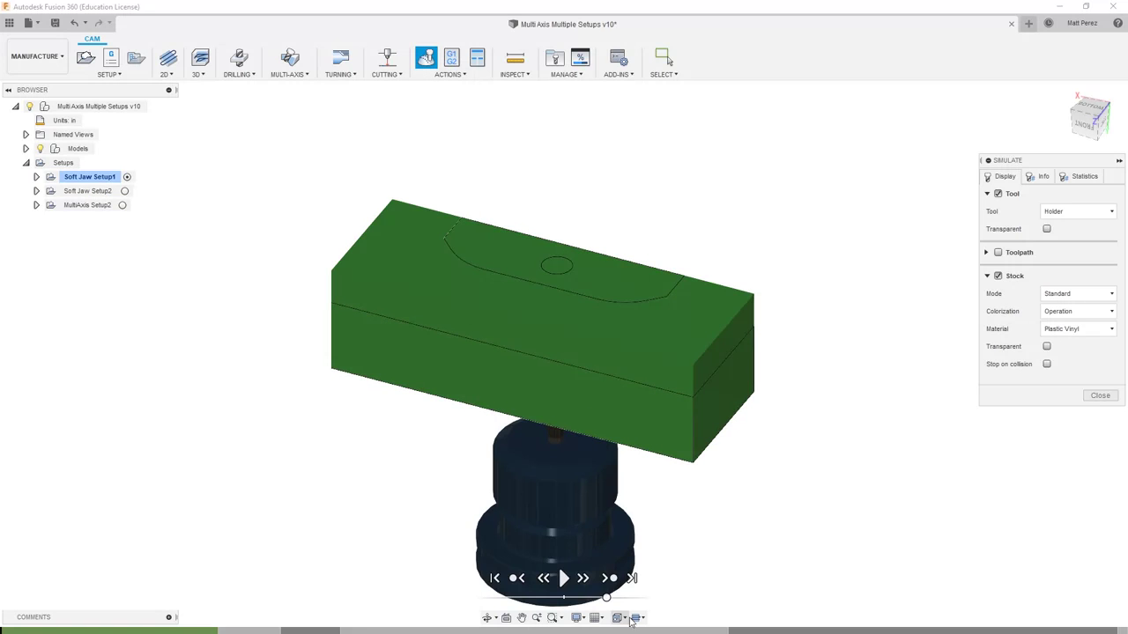
Jump to the end of the combined simulation, orbit to inspect the machined stock, and close it.
click(634, 578)
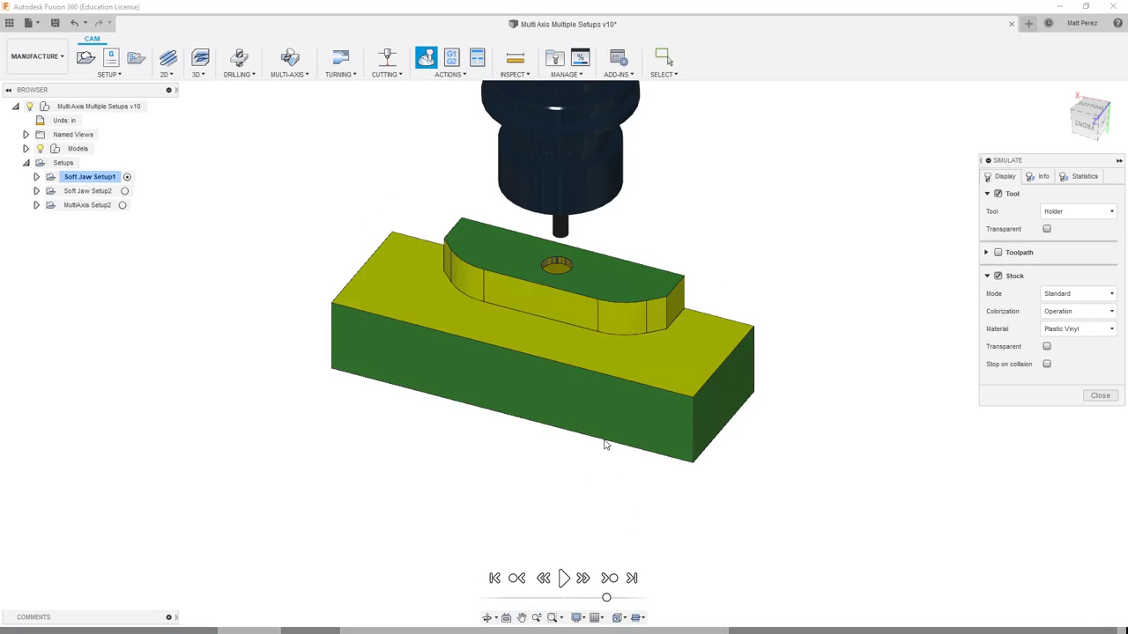
shift+middle_drag(605, 445, 587, 343)
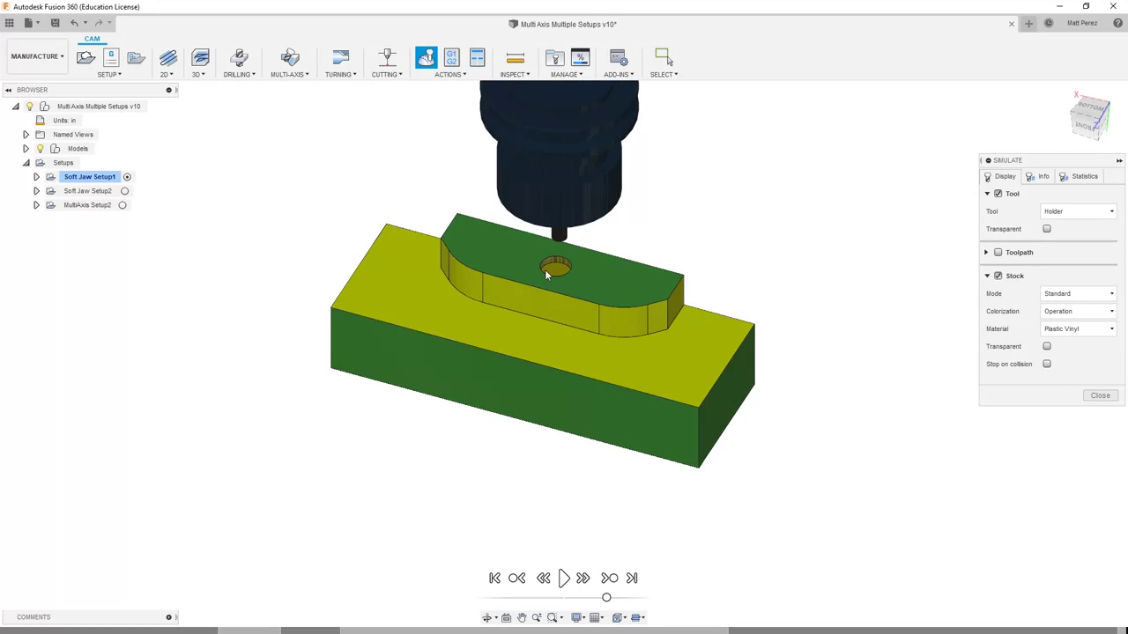
click(1099, 396)
shift+middle_drag(624, 416, 630, 458)
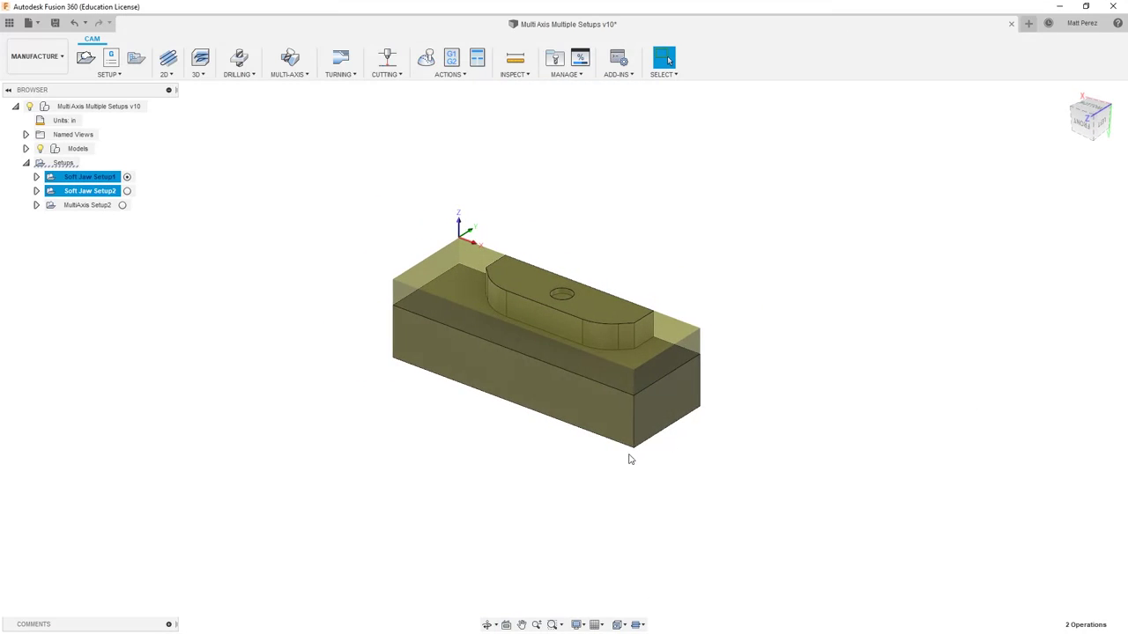
Display the 2D Adaptive2 and 2D Pocket1 toolpaths, then save a new version described 'User Saved'.
scroll(559, 294, up, 3)
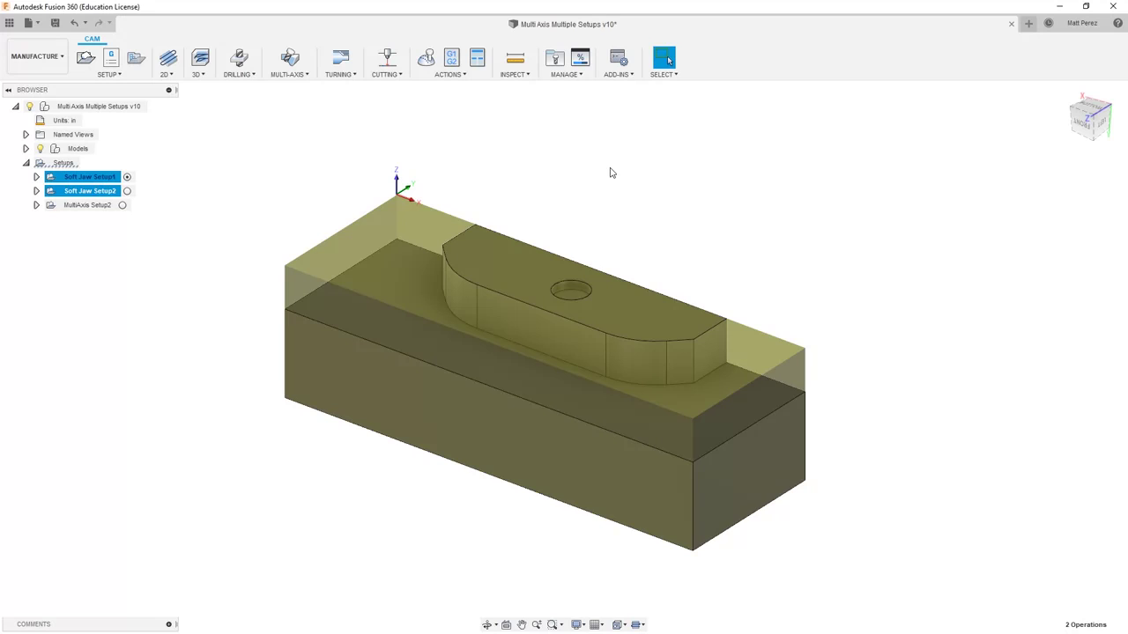
click(36, 191)
click(97, 233)
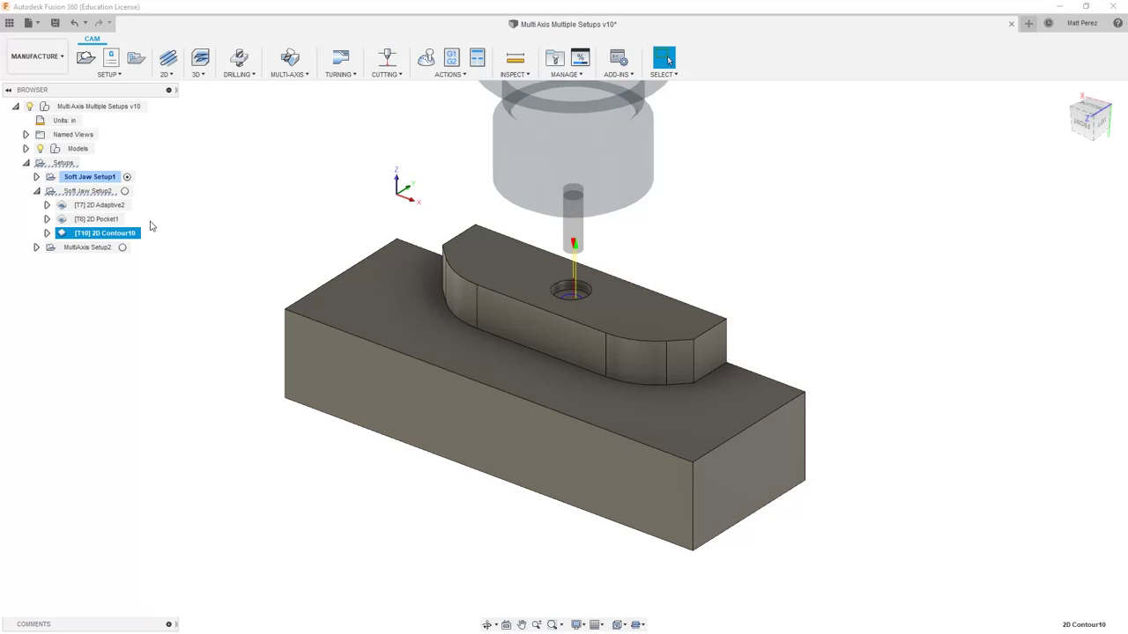
click(98, 204)
ctrl+click(115, 220)
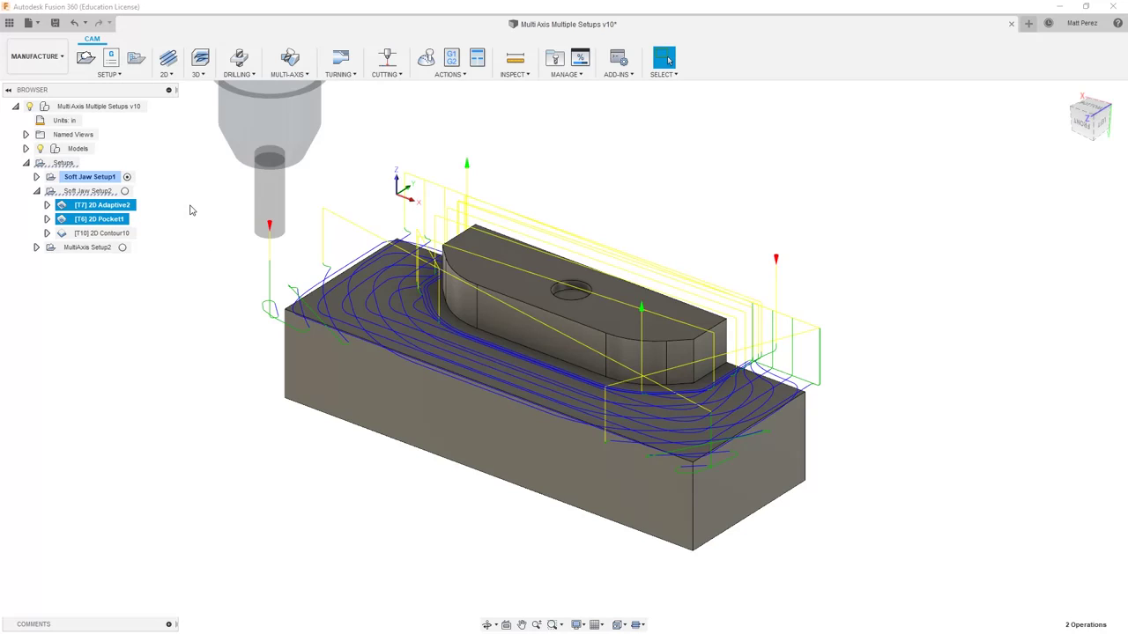
click(103, 180)
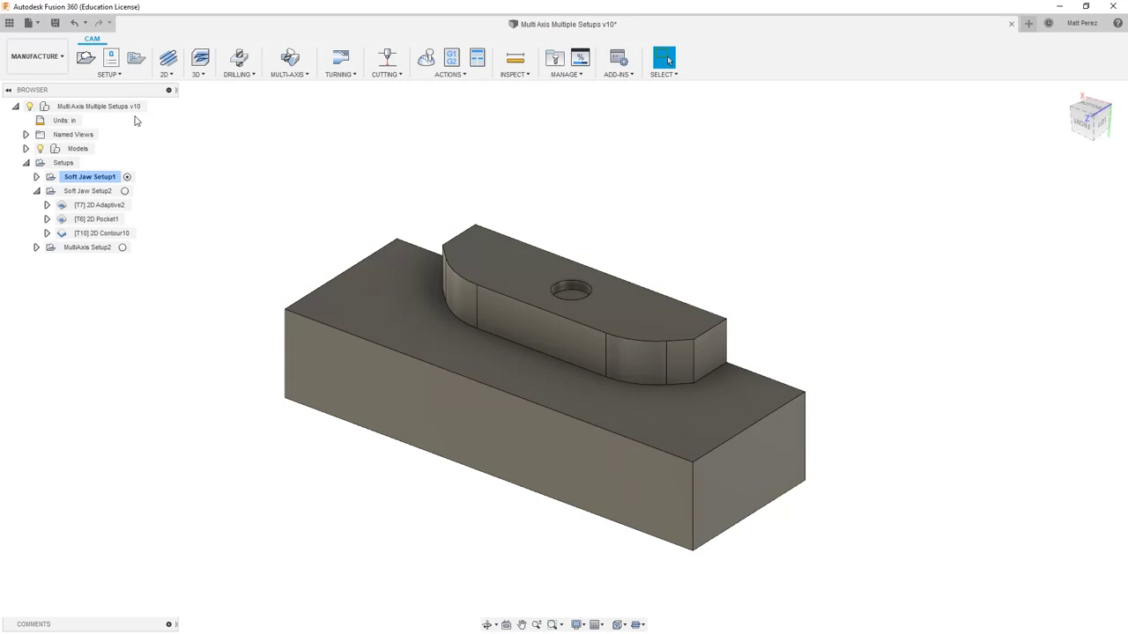
click(58, 22)
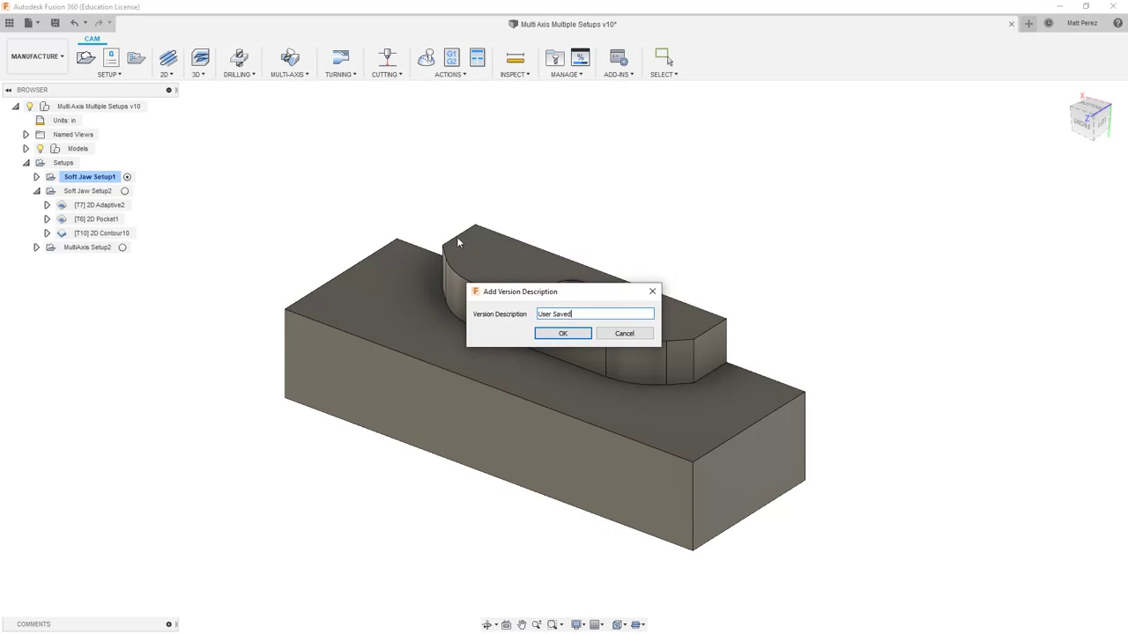